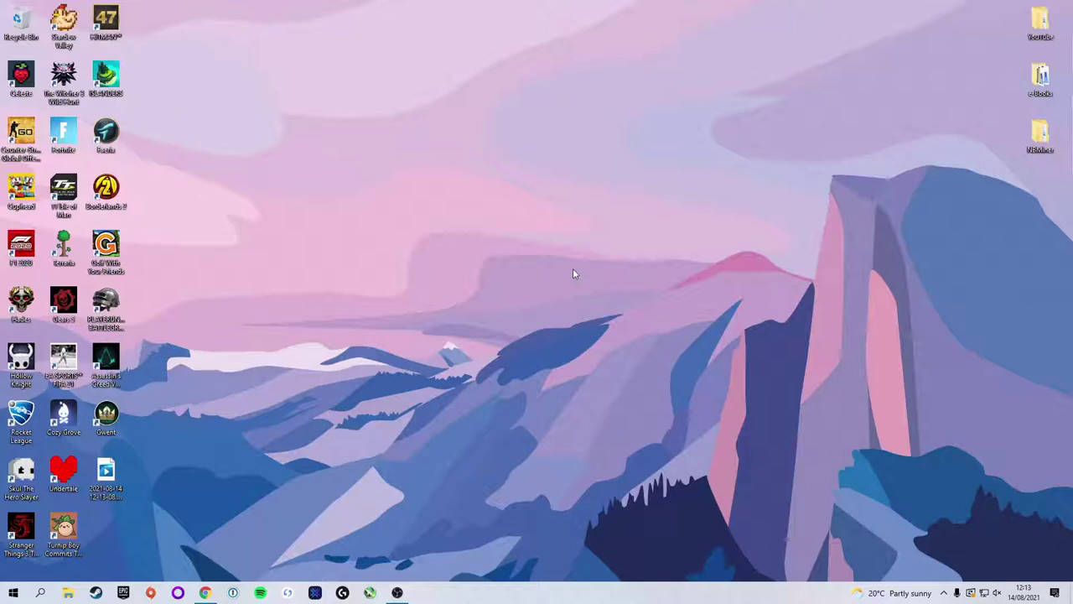
Step: Create a new folder named NiceHash on the desktop
right_click(1031, 179)
mouse_move(992, 268)
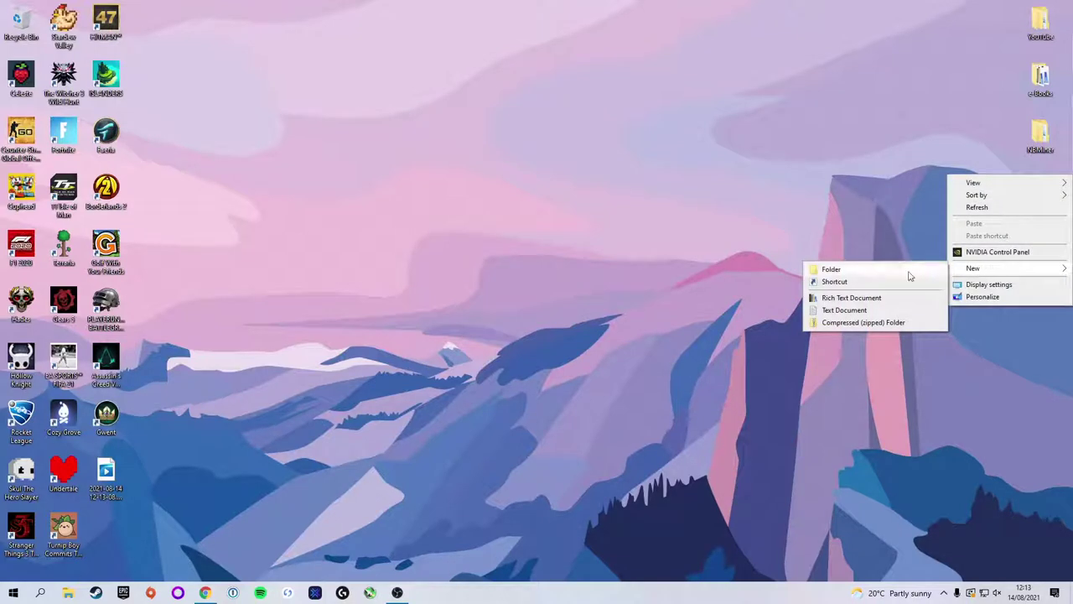
click(838, 273)
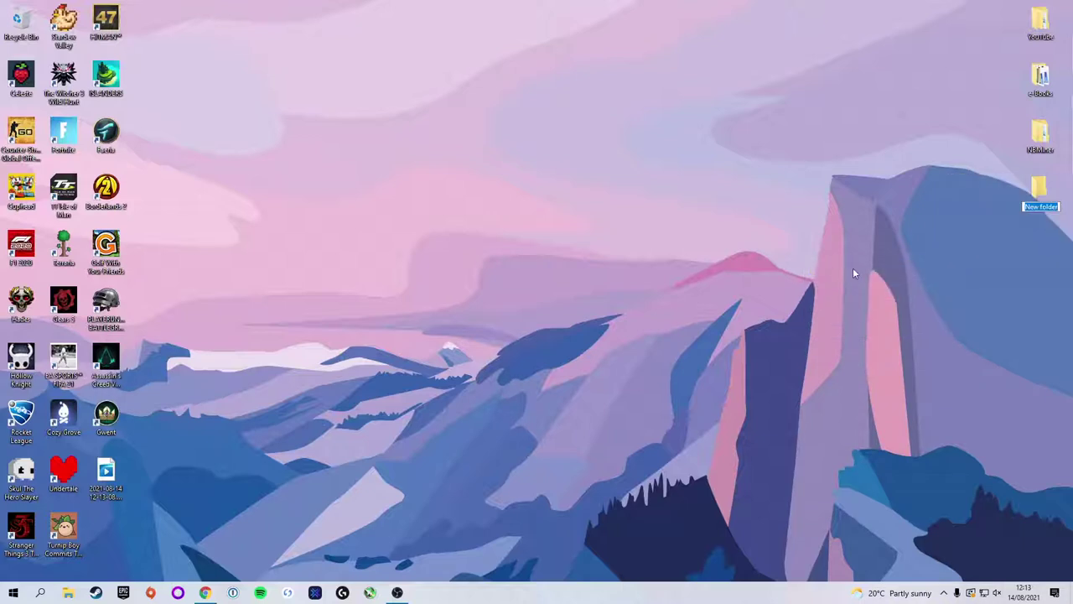
text(NiceHash)
key(Return)
Step: Open the Virus & threat protection settings in Windows Security and bring up the Microsoft Defender exclusions list
key(super)
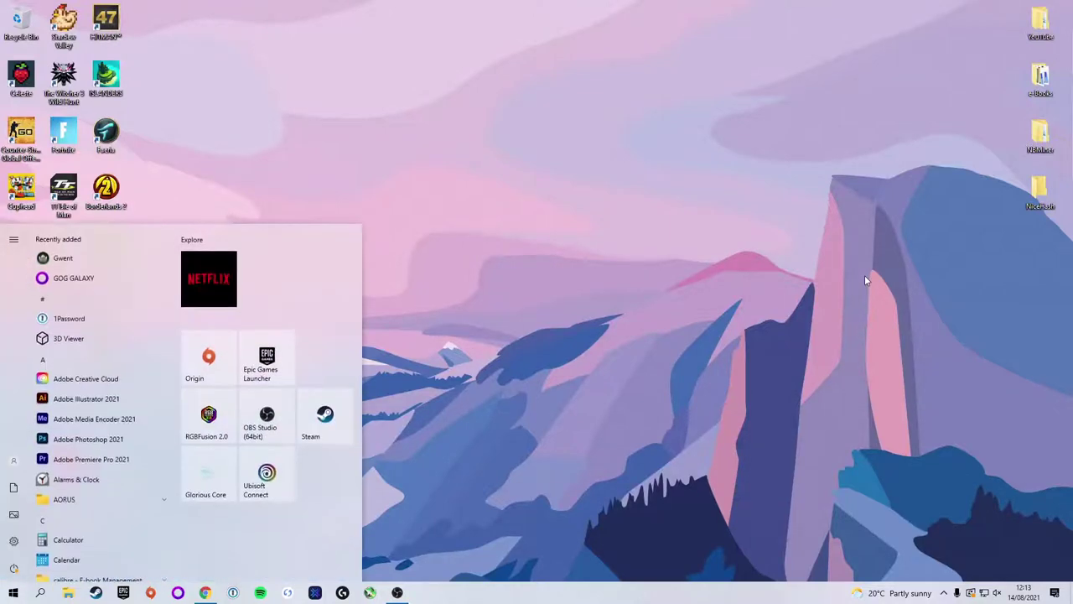
text(viru)
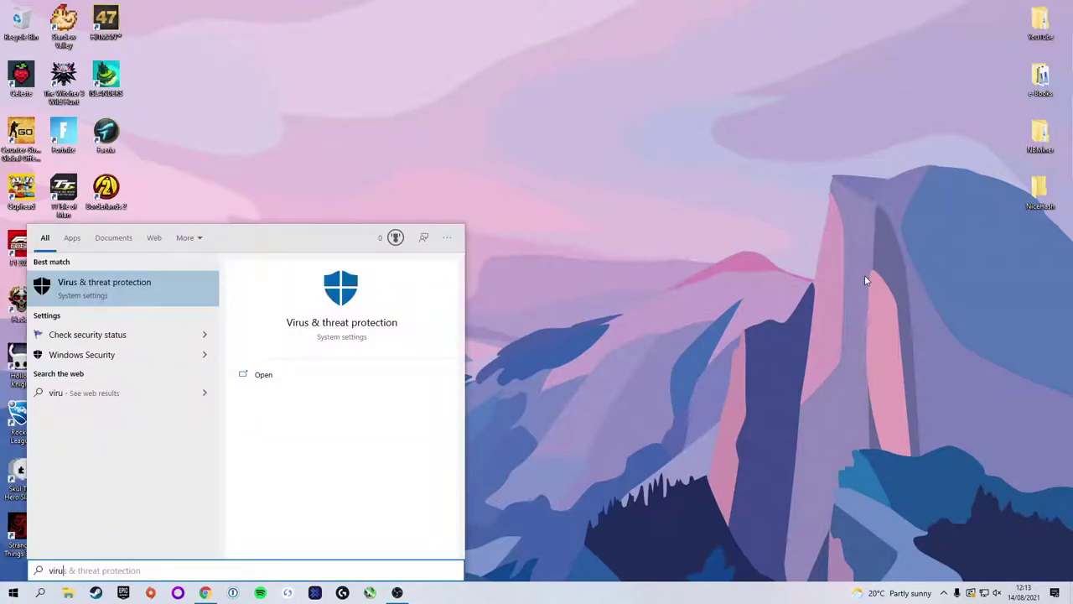
key(Return)
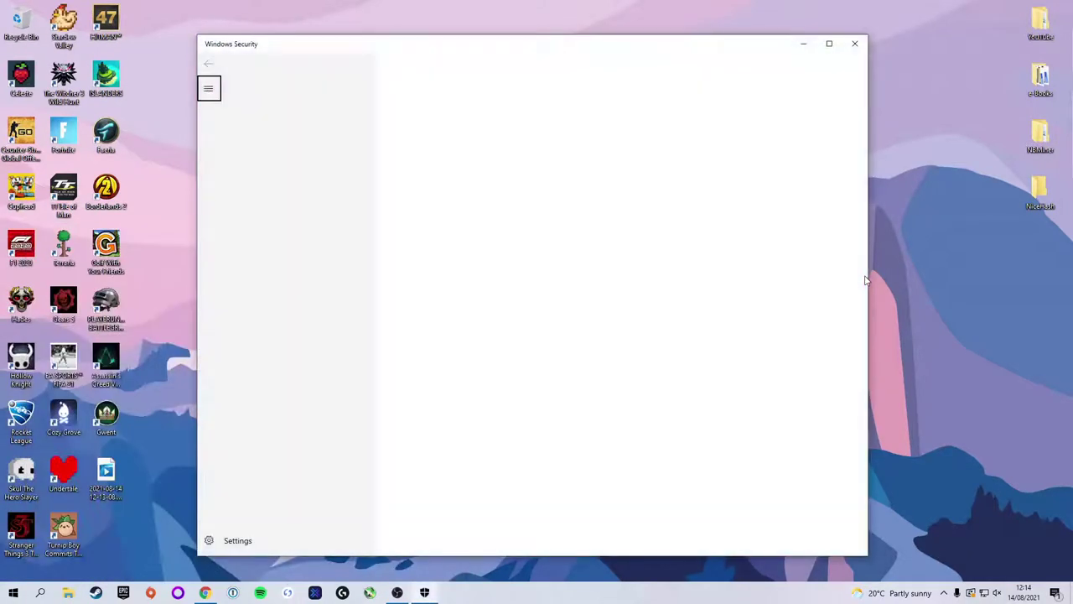
drag(492, 46, 510, 40)
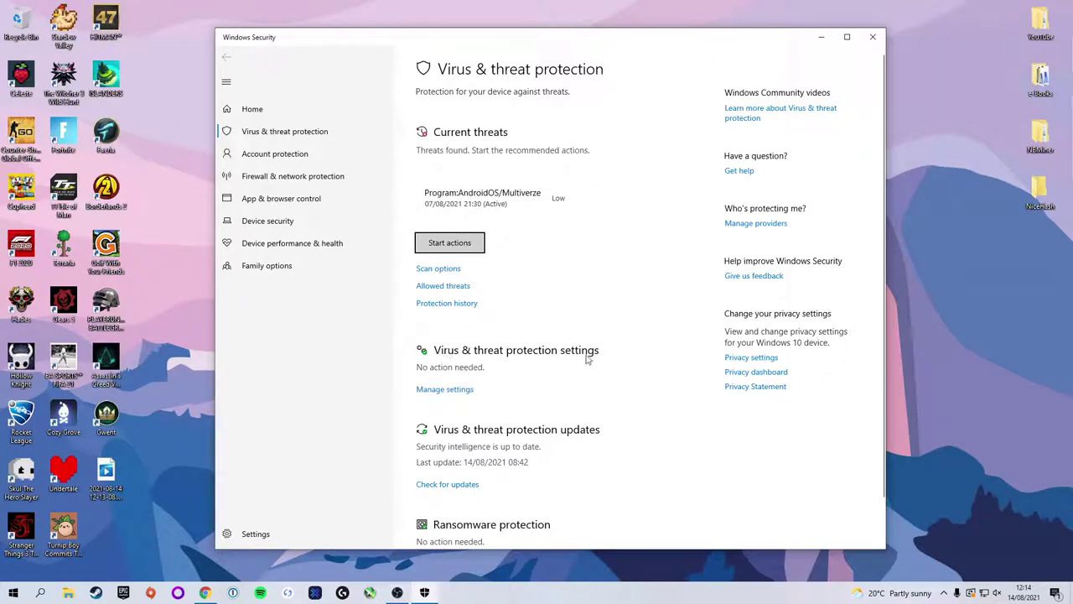
click(435, 390)
scroll(434, 396, down, 5)
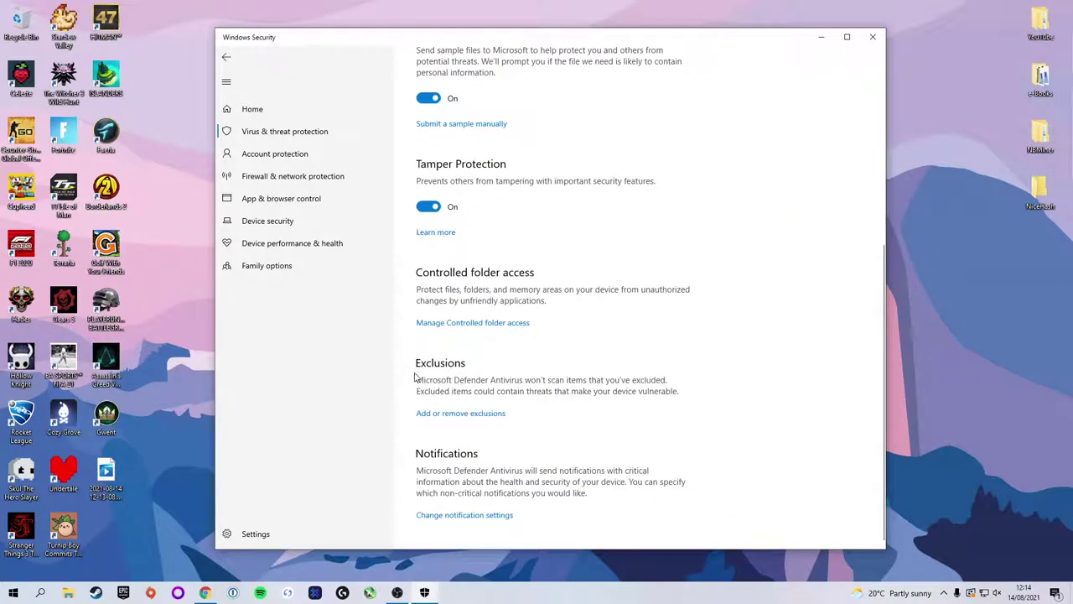
click(452, 414)
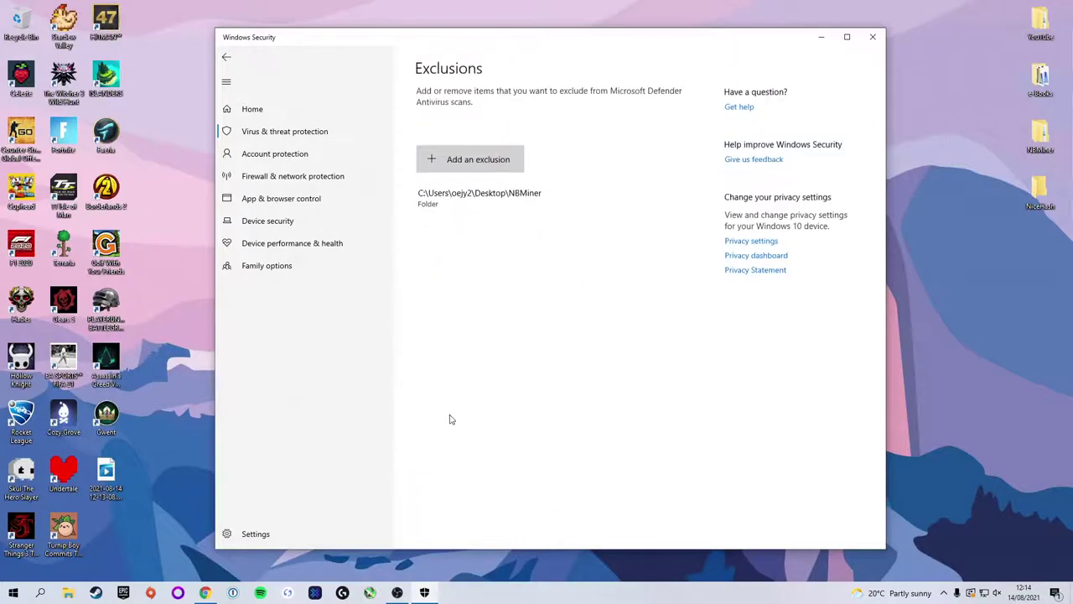
Step: Add the desktop NiceHash folder as a folder exclusion and close Windows Security
click(463, 163)
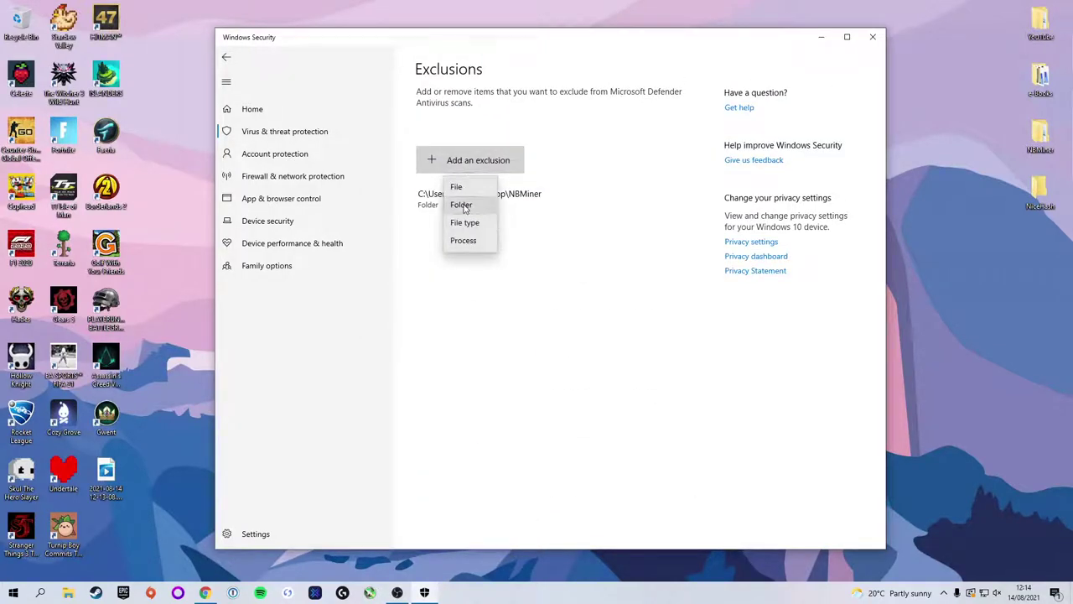
click(462, 205)
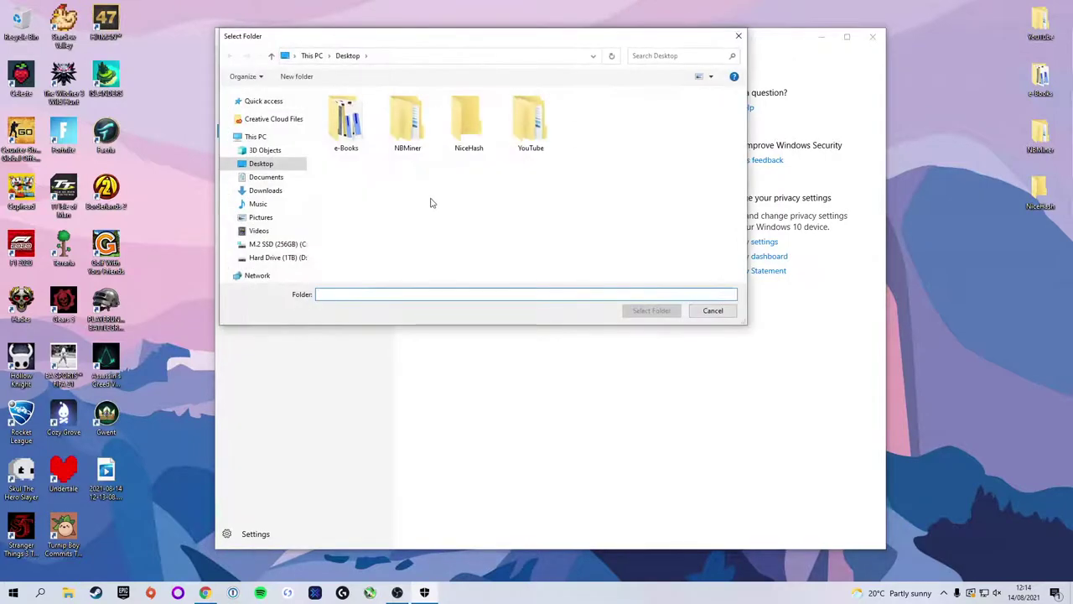
click(466, 124)
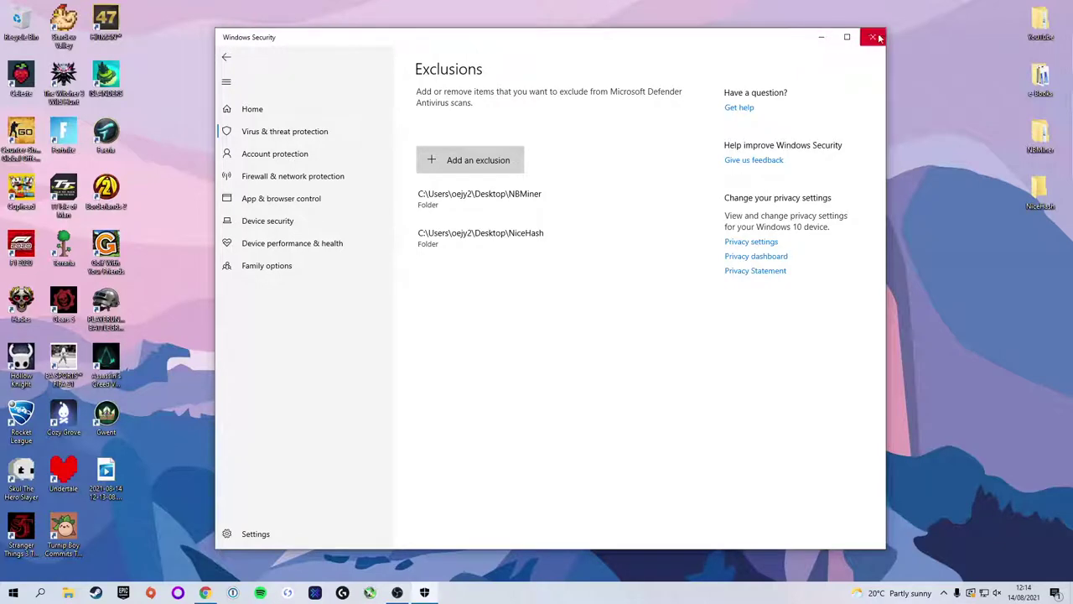
click(877, 39)
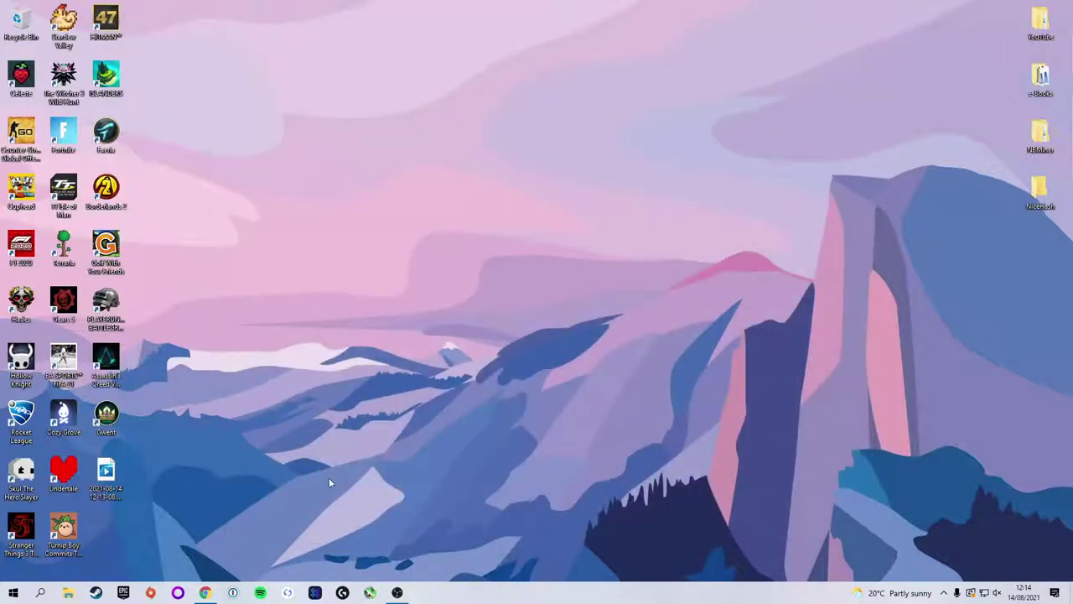
Step: Switch to Chrome and look through the NiceHash dashboard, mining rigs and currency exchange pages
click(205, 591)
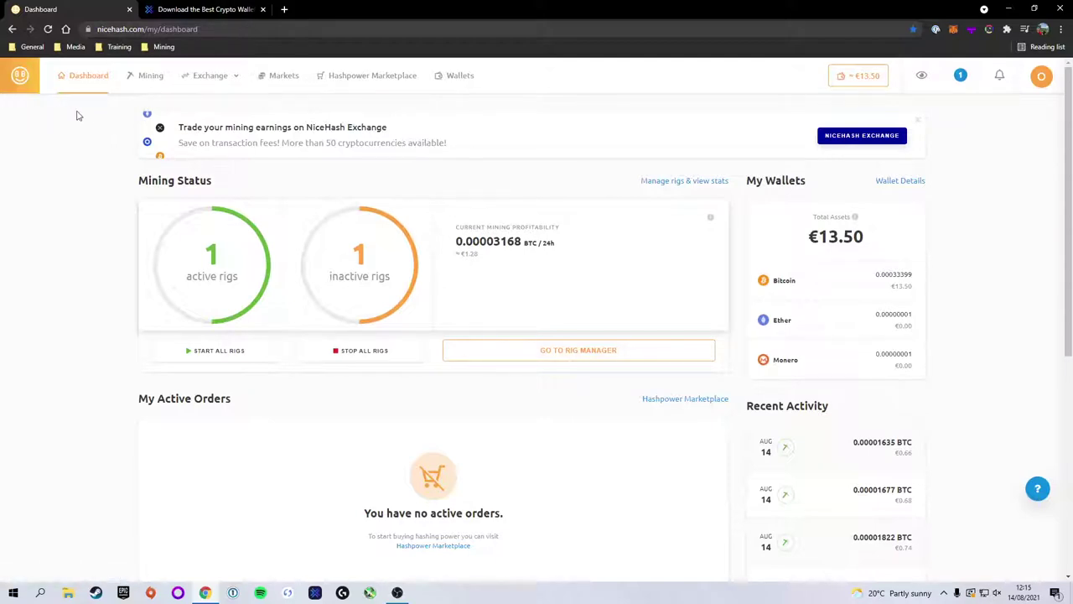
scroll(254, 235, down, 3)
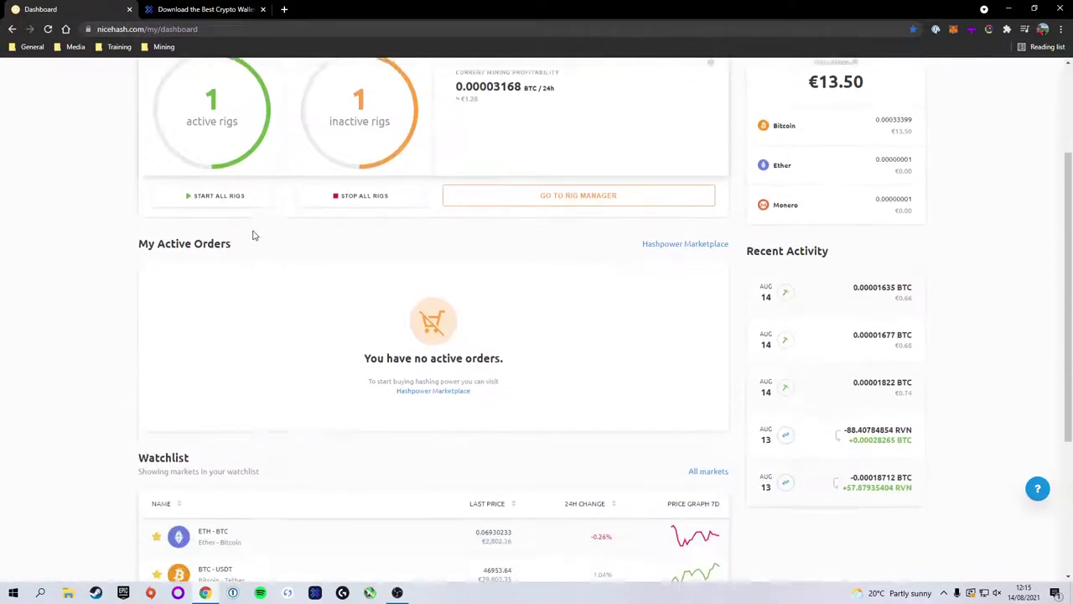
scroll(254, 235, down, 3)
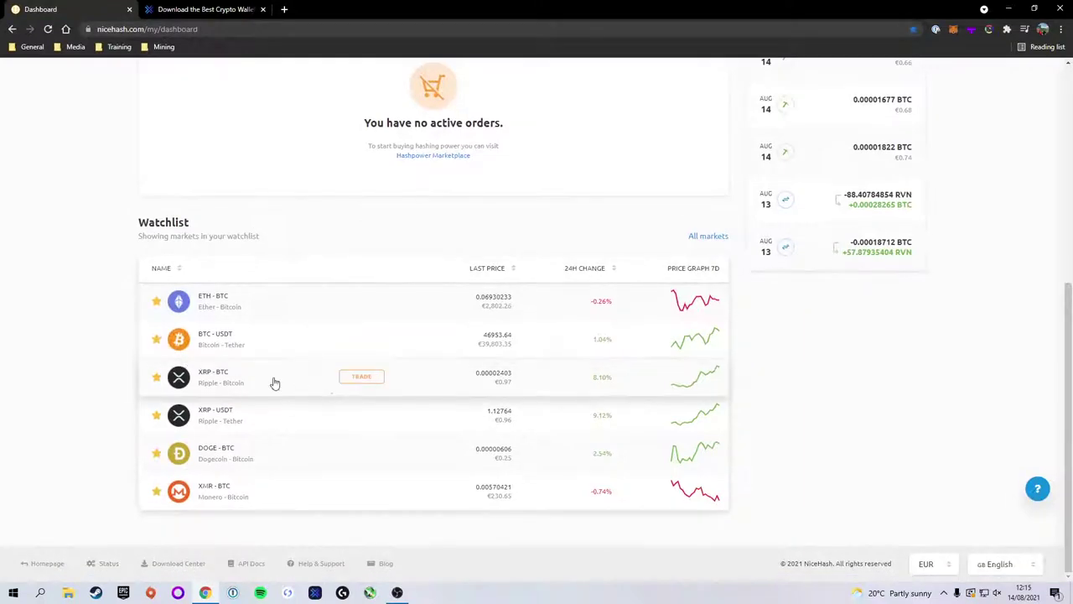
scroll(271, 383, up, 5)
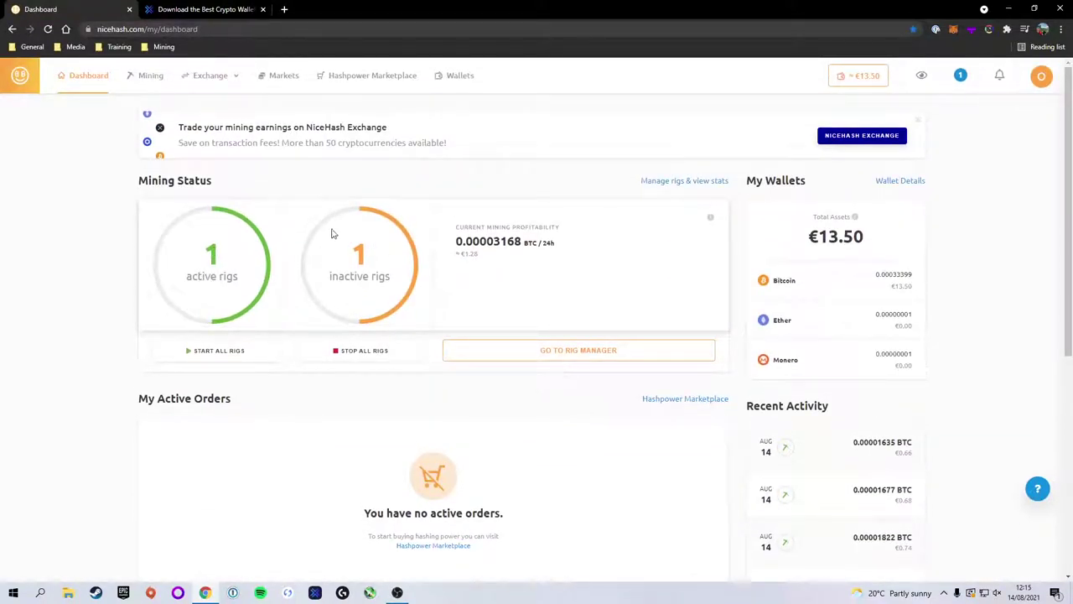
click(146, 77)
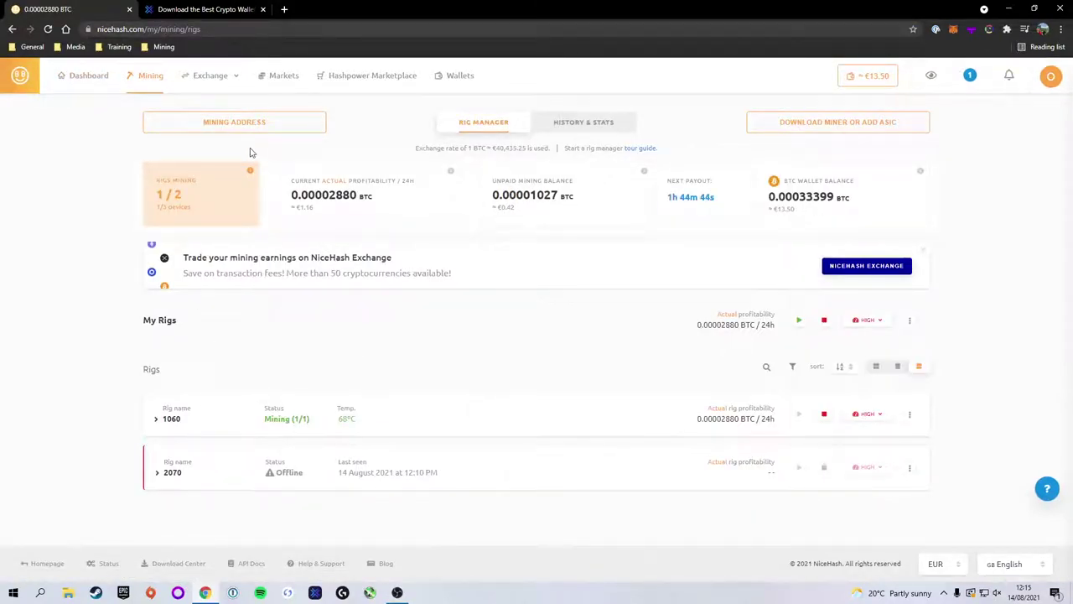
click(208, 76)
click(220, 100)
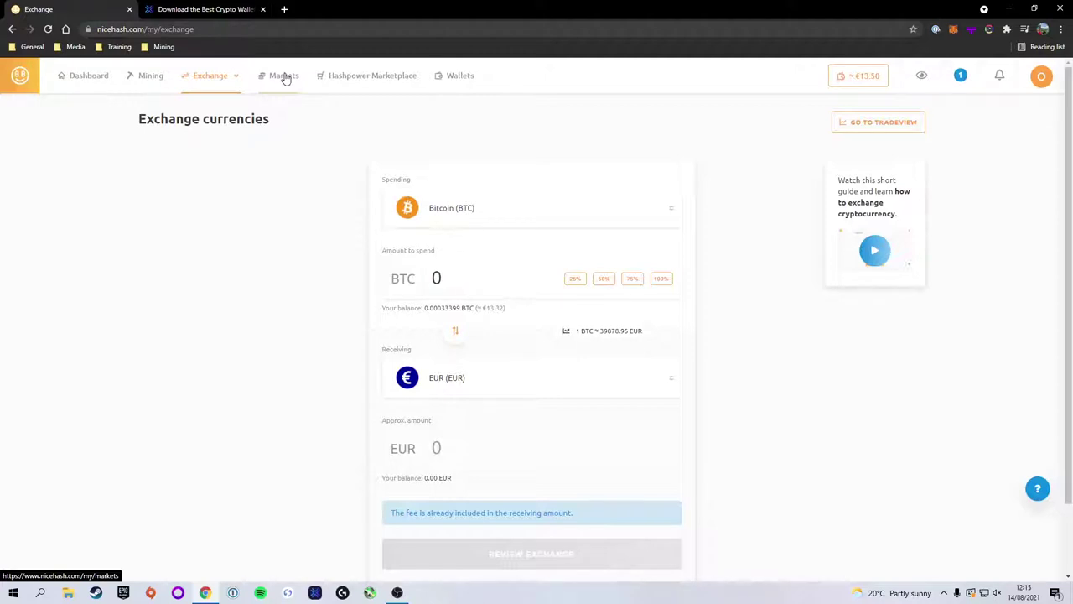
Step: Examine the currencies Bitcoin can be exchanged for from its NiceHash wallet, and return to the Bitcoin wallet page
click(459, 76)
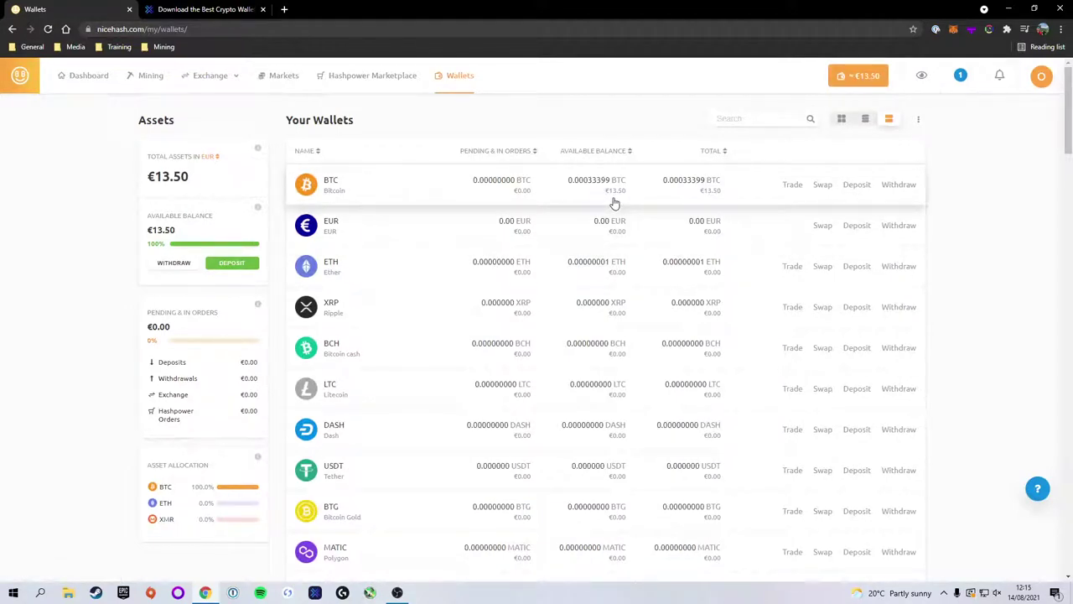
click(562, 201)
click(710, 301)
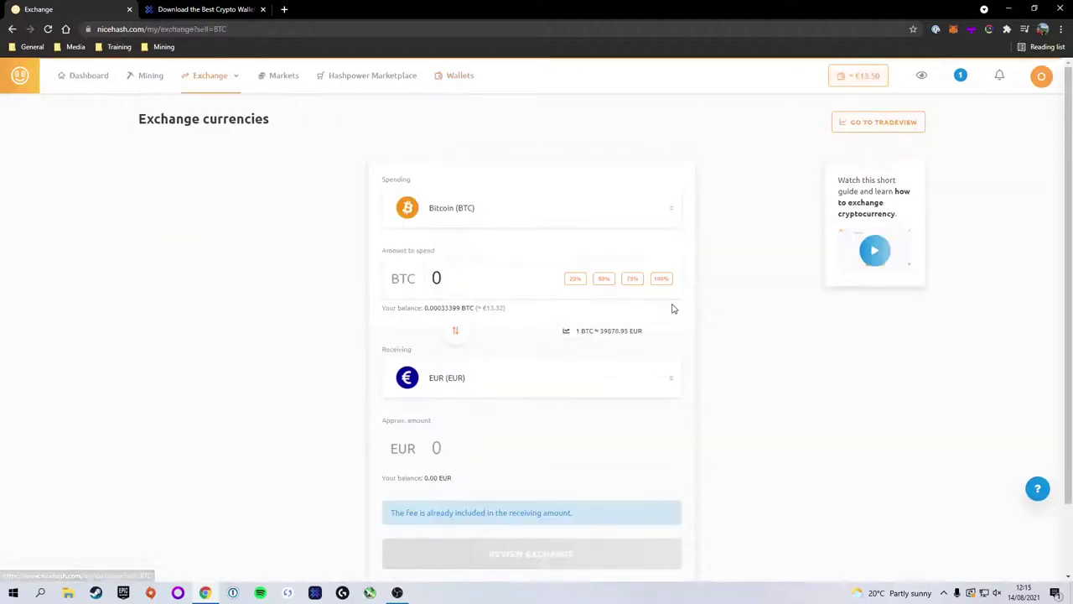
click(584, 391)
scroll(717, 465, down, 1)
scroll(587, 411, down, 1)
scroll(585, 407, down, 5)
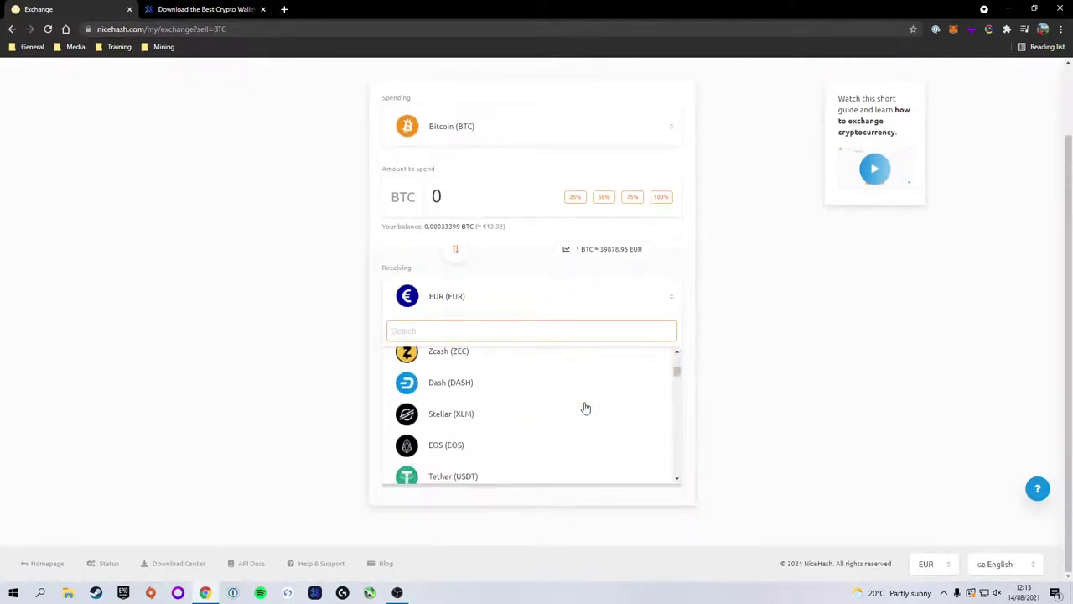
scroll(585, 407, down, 12)
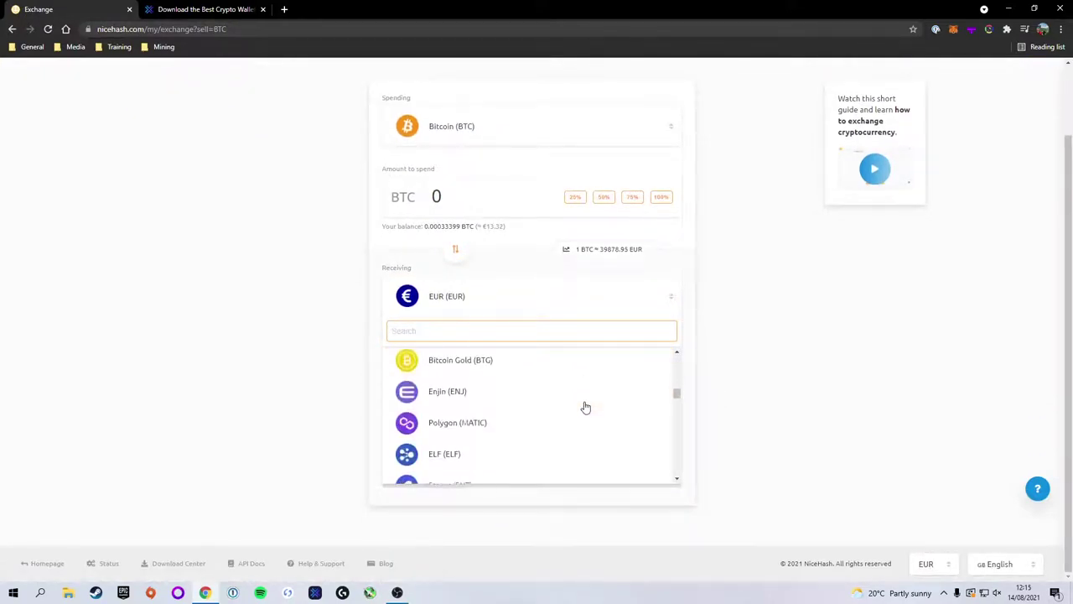
scroll(584, 408, down, 12)
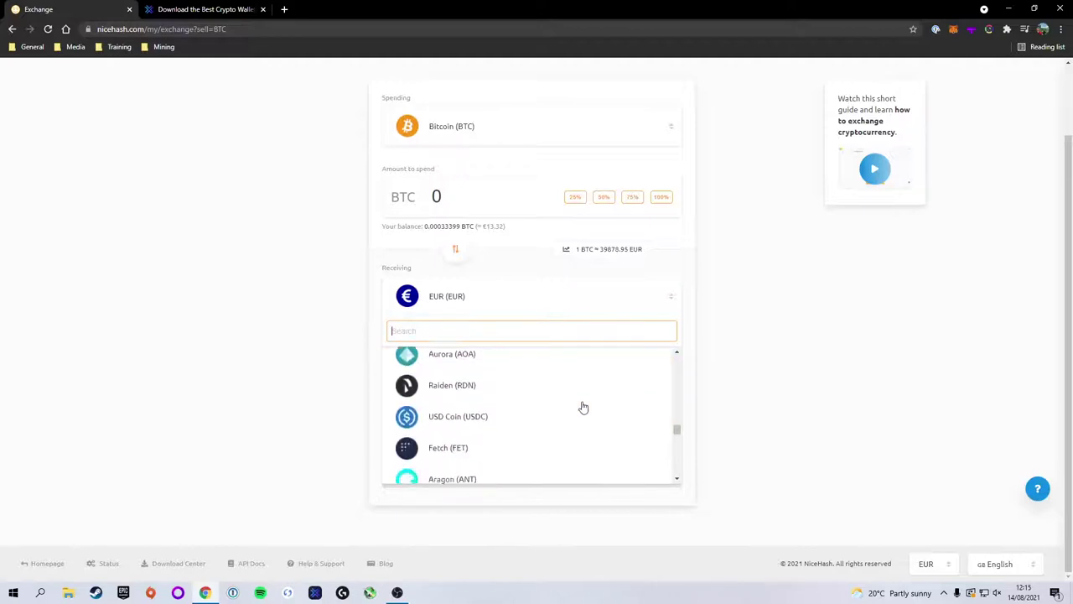
scroll(584, 408, down, 10)
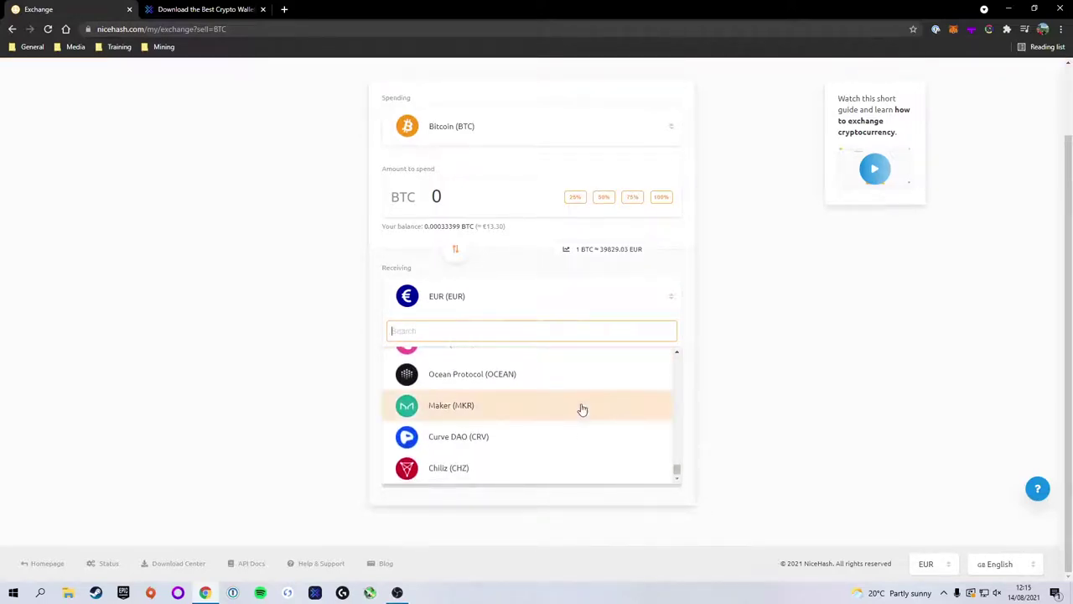
click(779, 249)
click(12, 29)
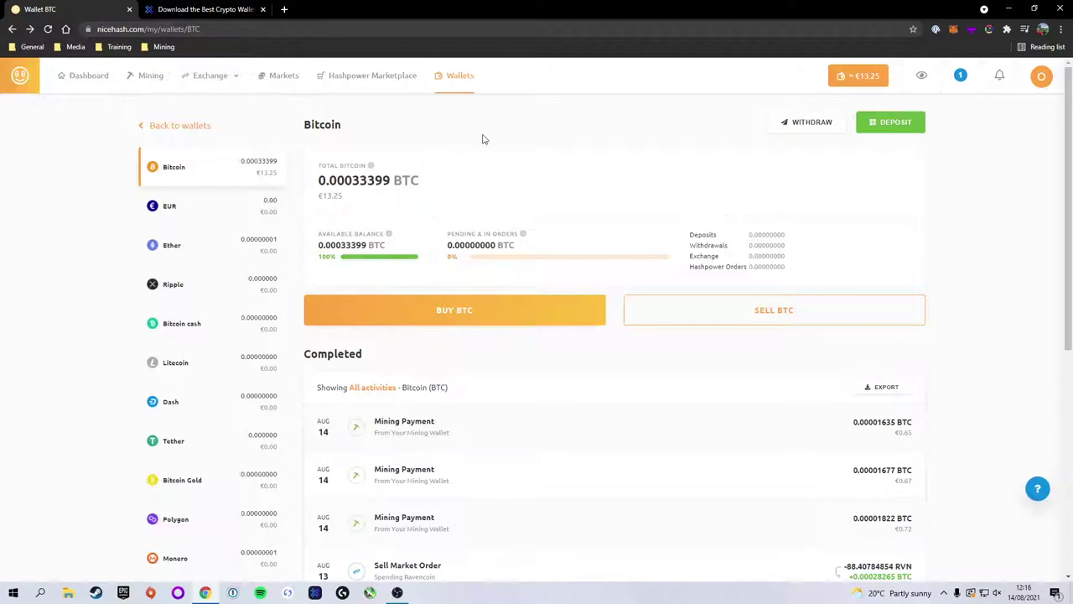
Step: Download the NiceHash Miner 3.0.6.5 zip package from GitHub through the NiceHash mining options, acknowledging the required antivirus exception
click(145, 78)
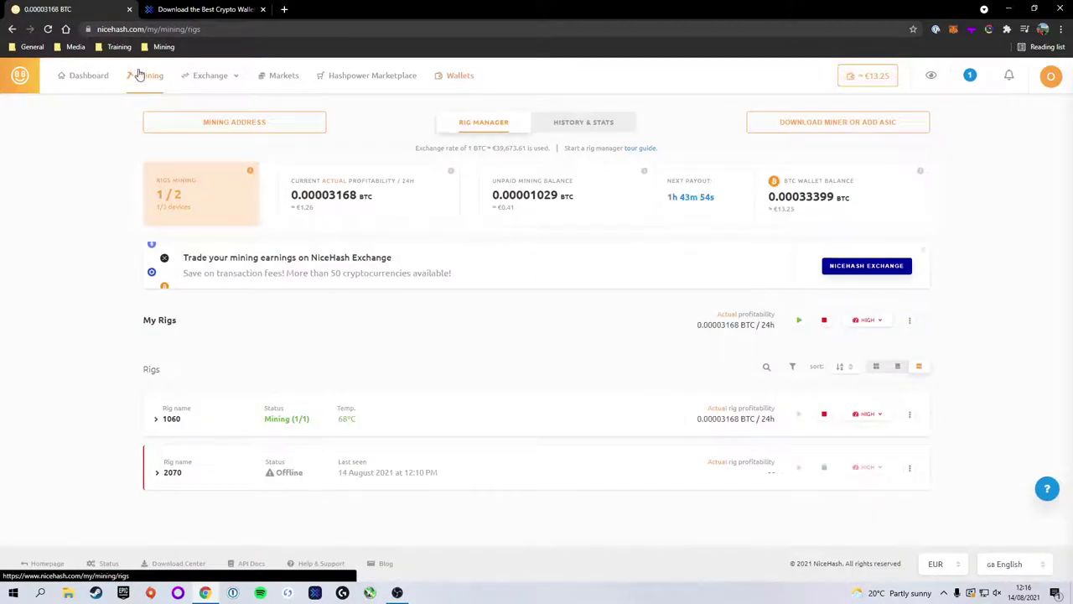
click(810, 129)
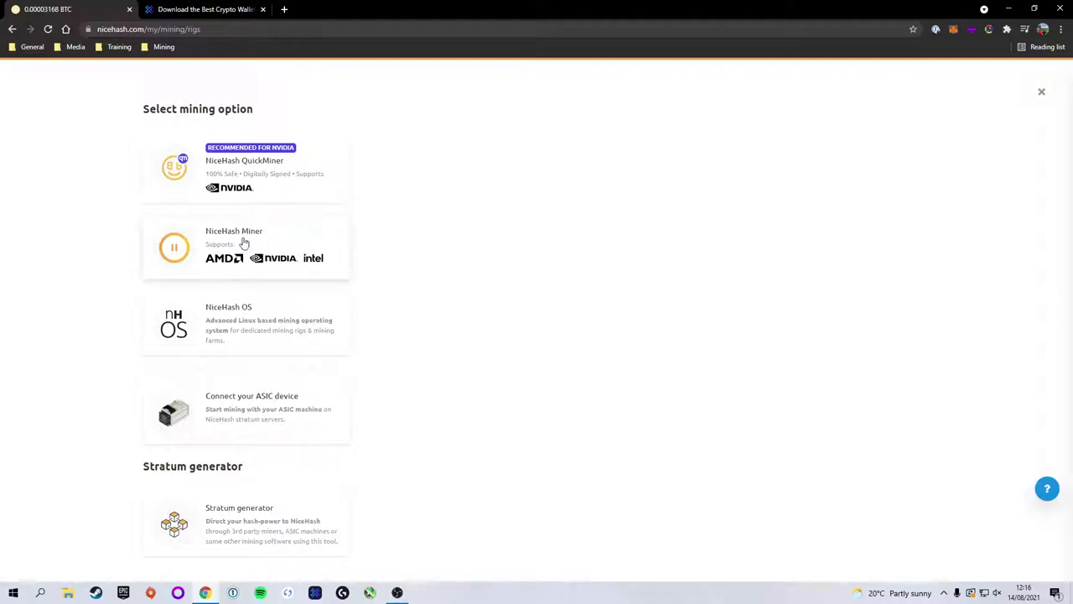
click(225, 245)
click(372, 353)
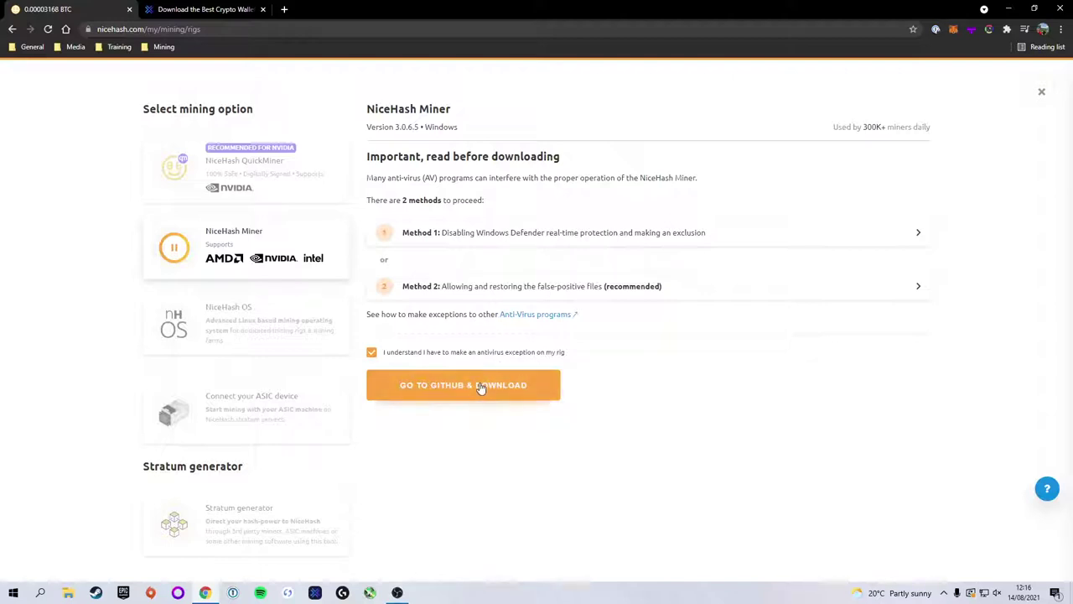
click(461, 388)
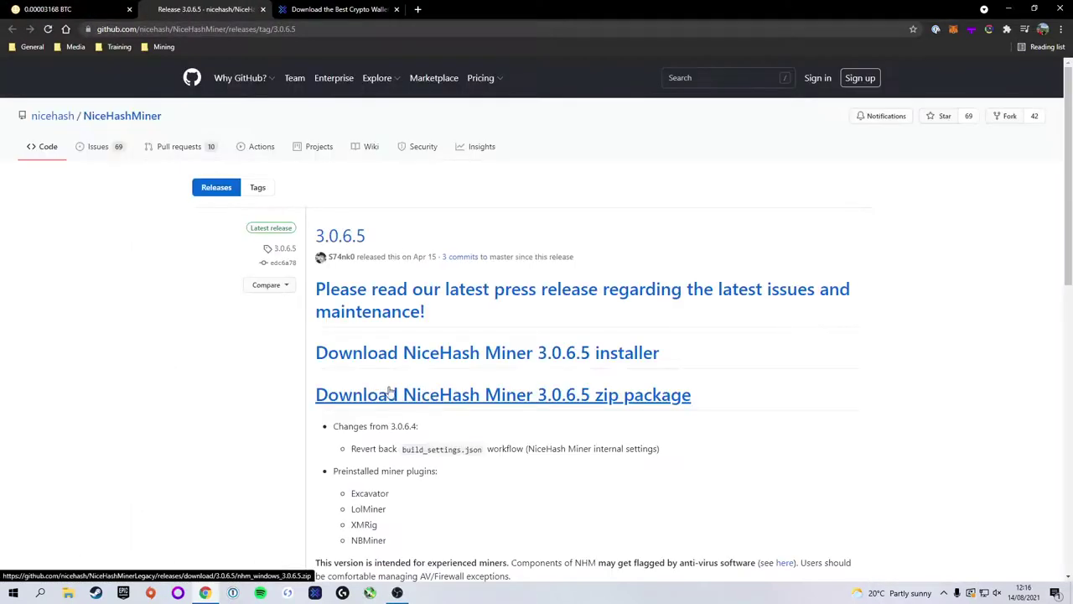
scroll(434, 312, down, 1)
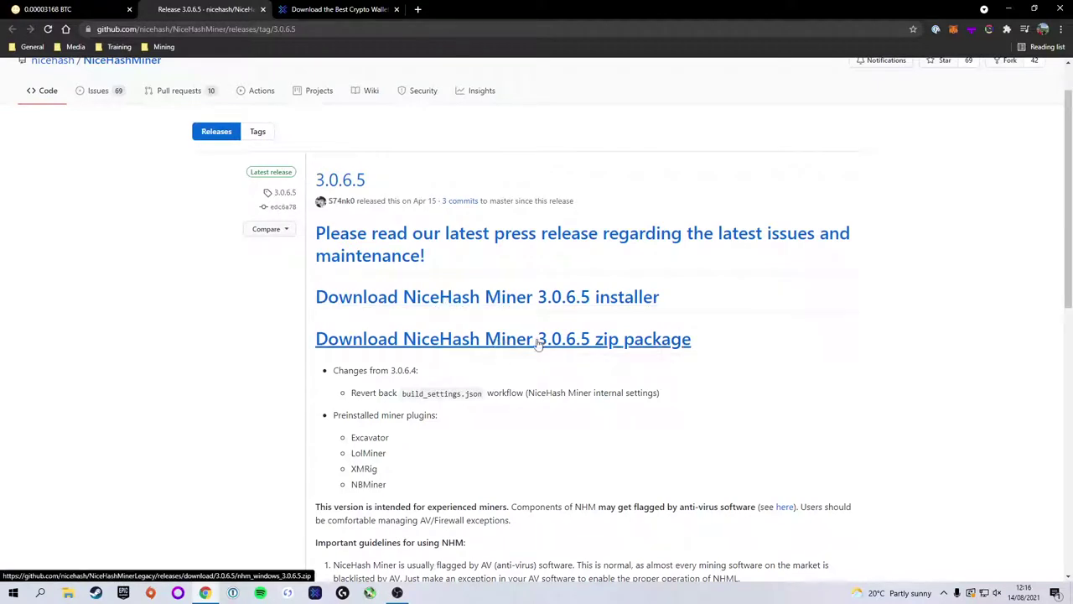
click(475, 340)
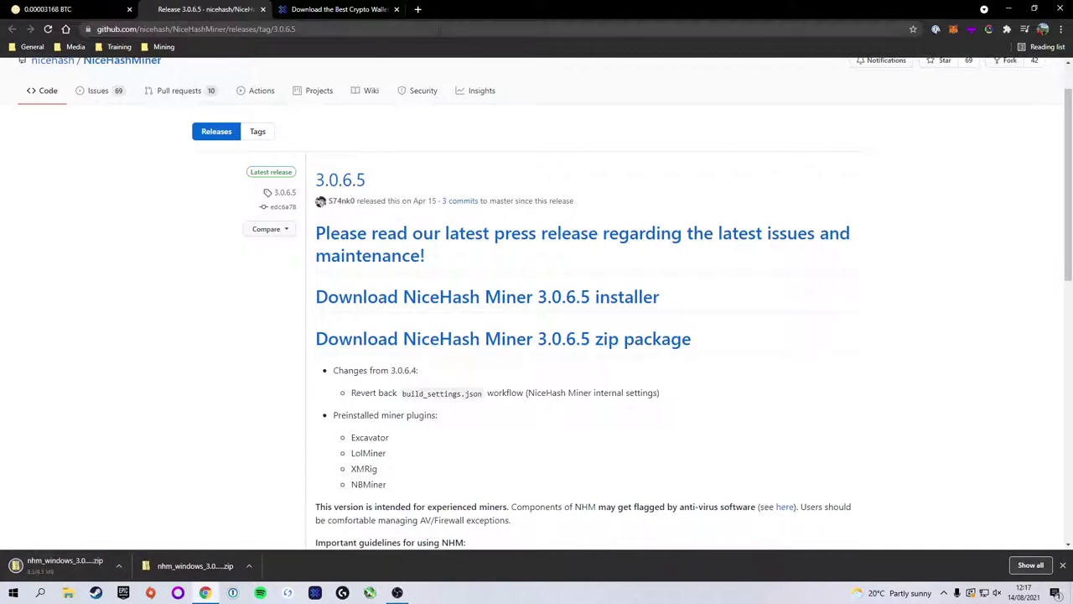
Step: Minimize Chrome and switch to File Explorer to open the Downloads folder
click(1009, 8)
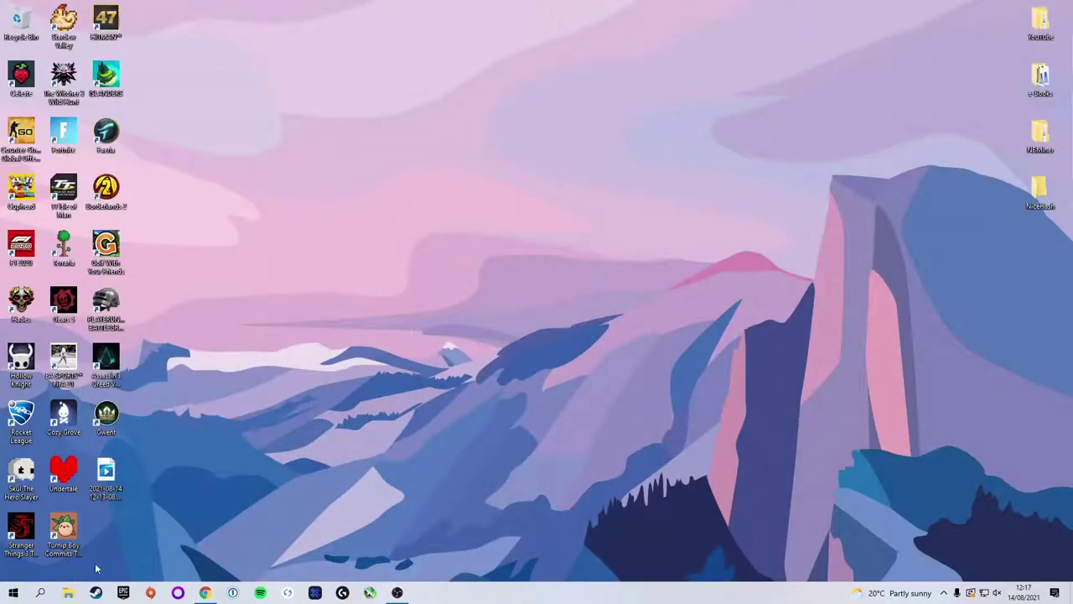
click(68, 593)
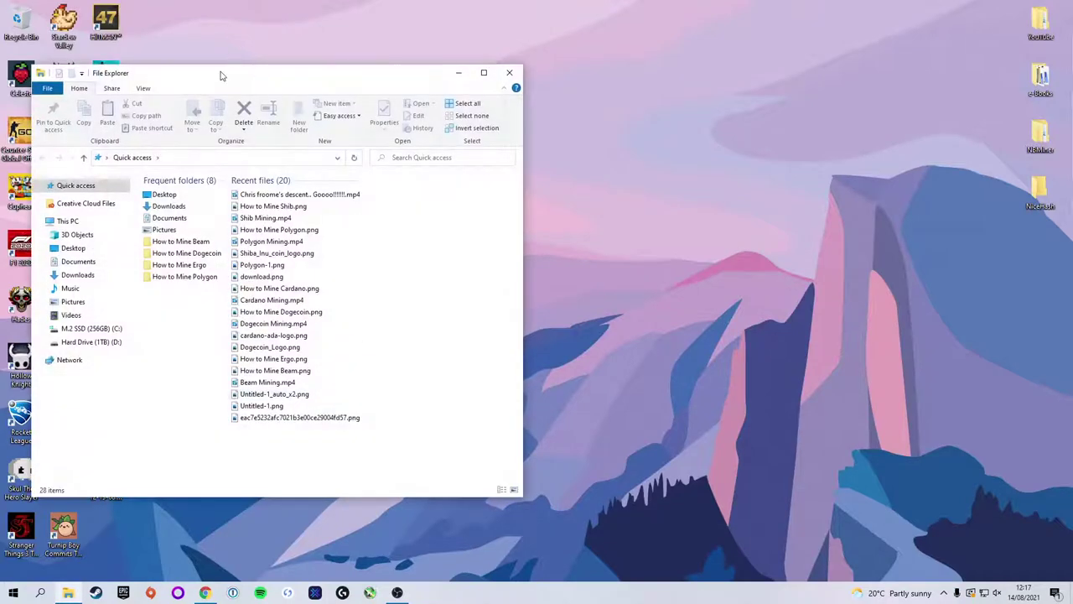
drag(220, 75, 522, 98)
click(374, 270)
click(394, 296)
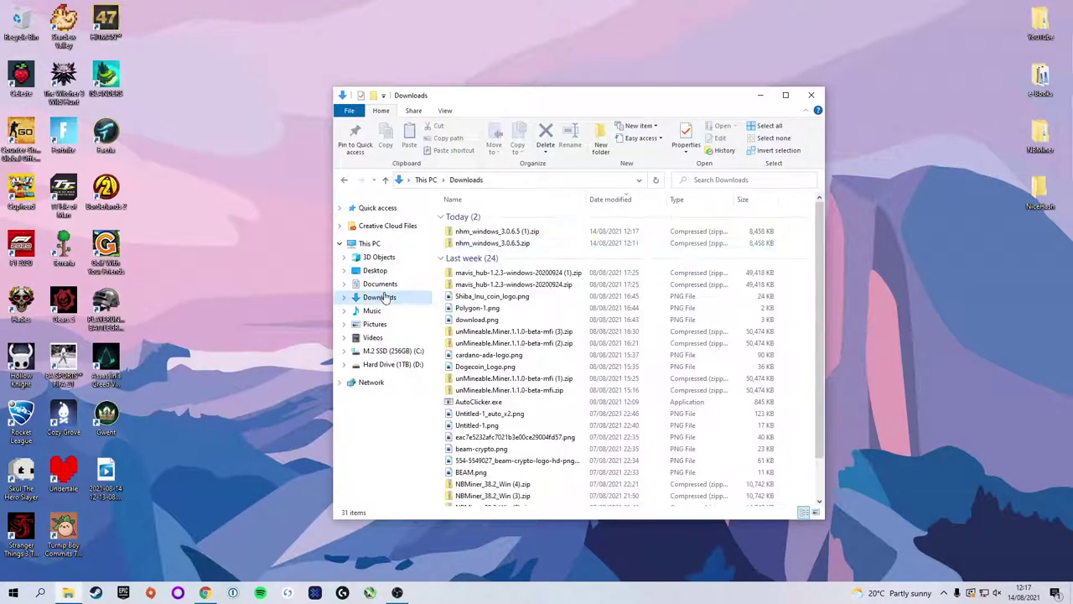
Step: Extract nhm_windows_3.0.6.5 (1).zip into the desktop NiceHash folder and close the Downloads window
click(503, 232)
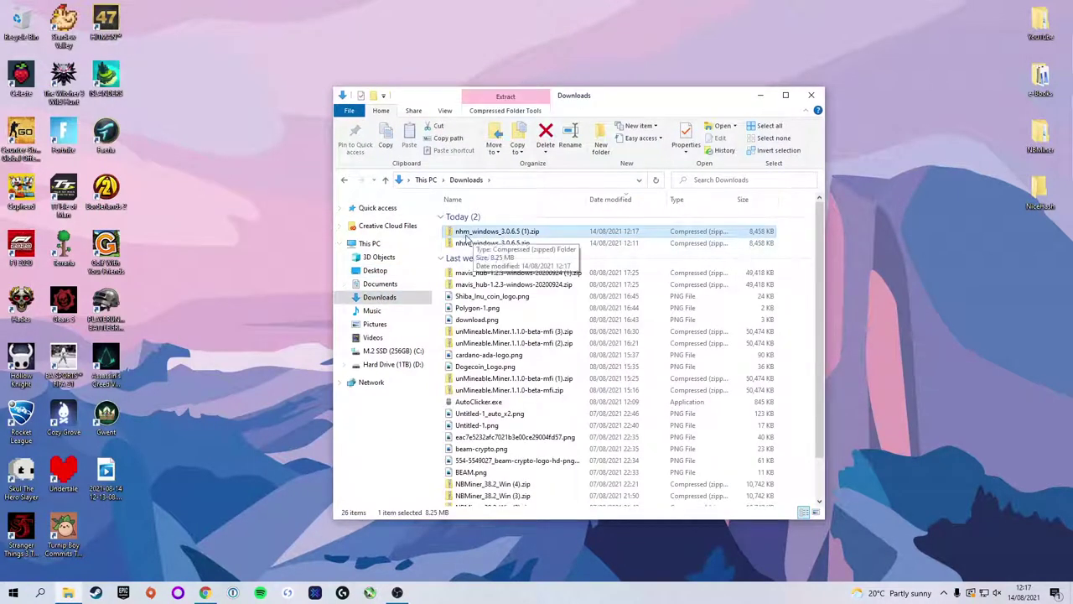
right_click(514, 231)
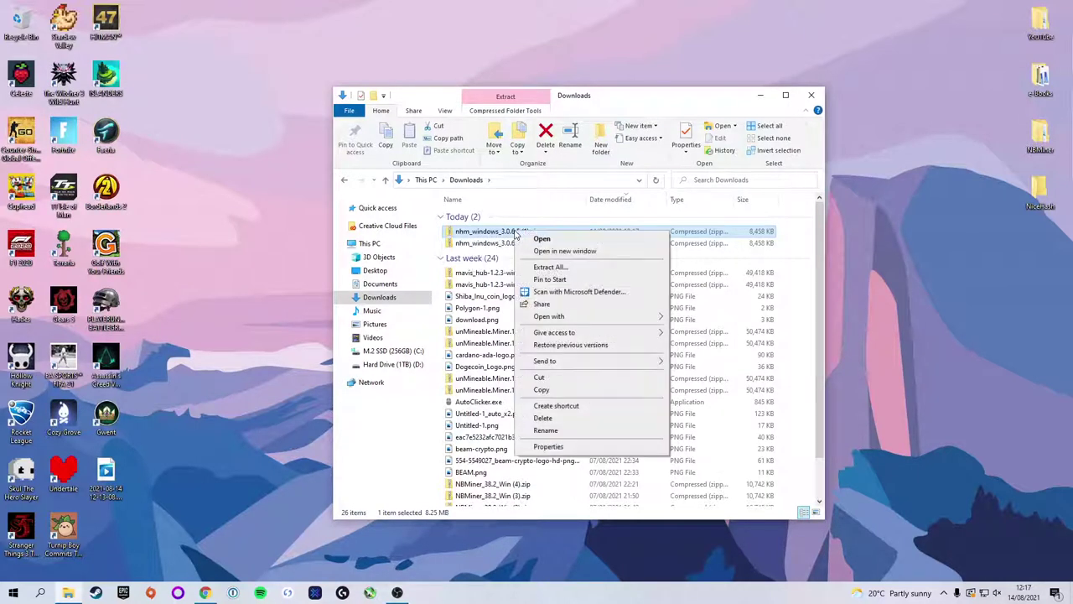
click(549, 267)
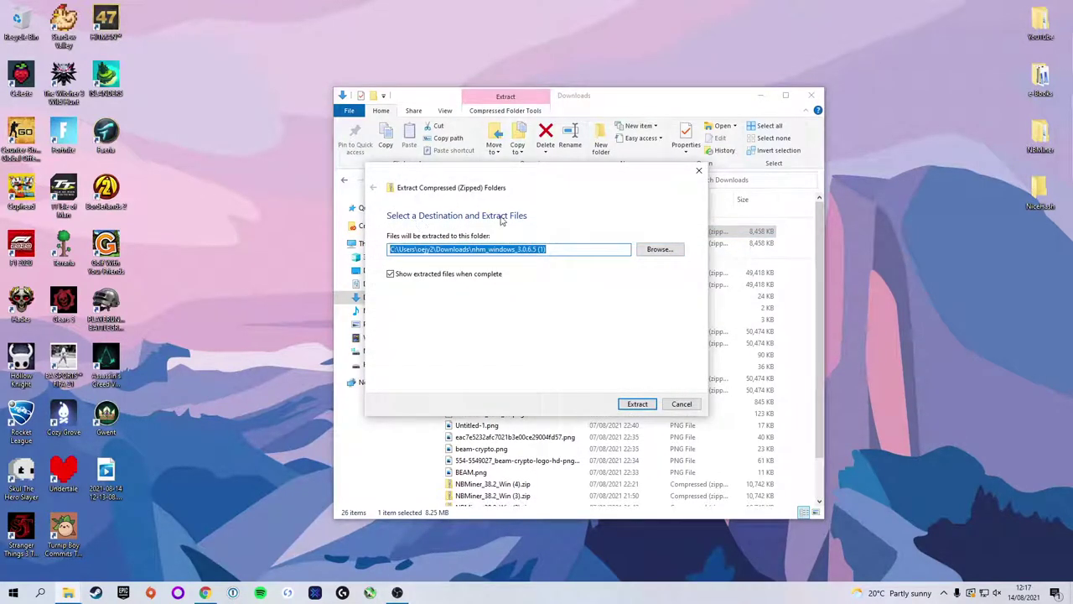
click(662, 250)
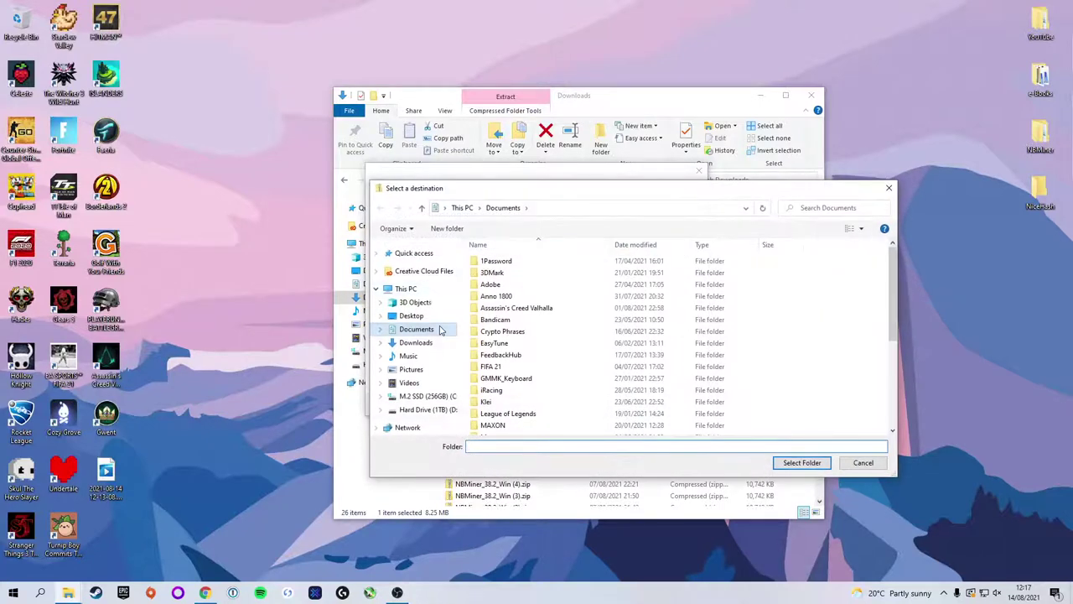
click(411, 315)
click(619, 276)
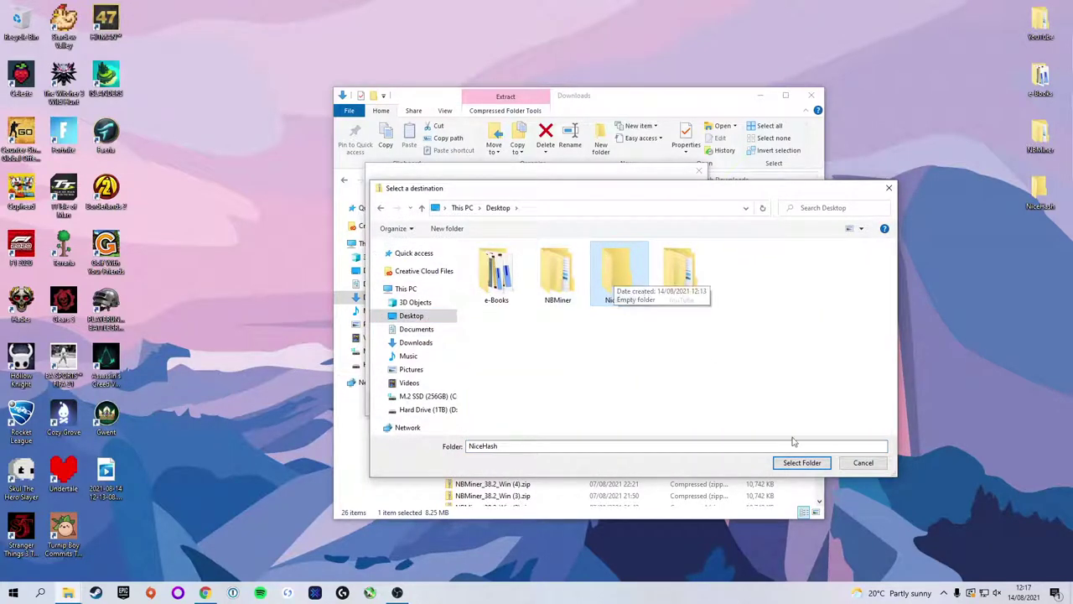
click(802, 463)
click(637, 404)
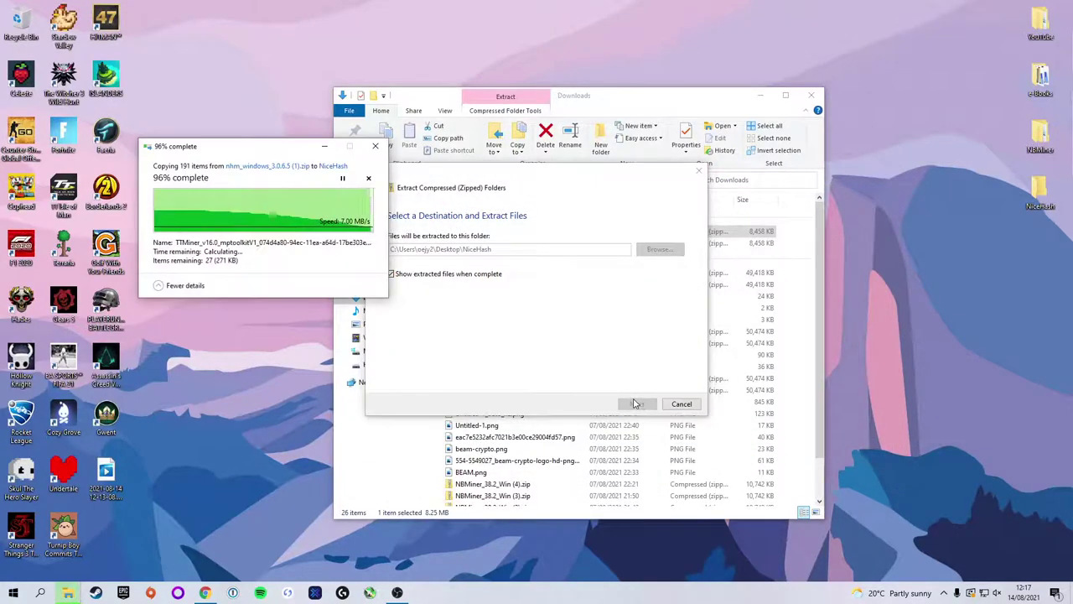
click(810, 95)
drag(619, 113, 604, 79)
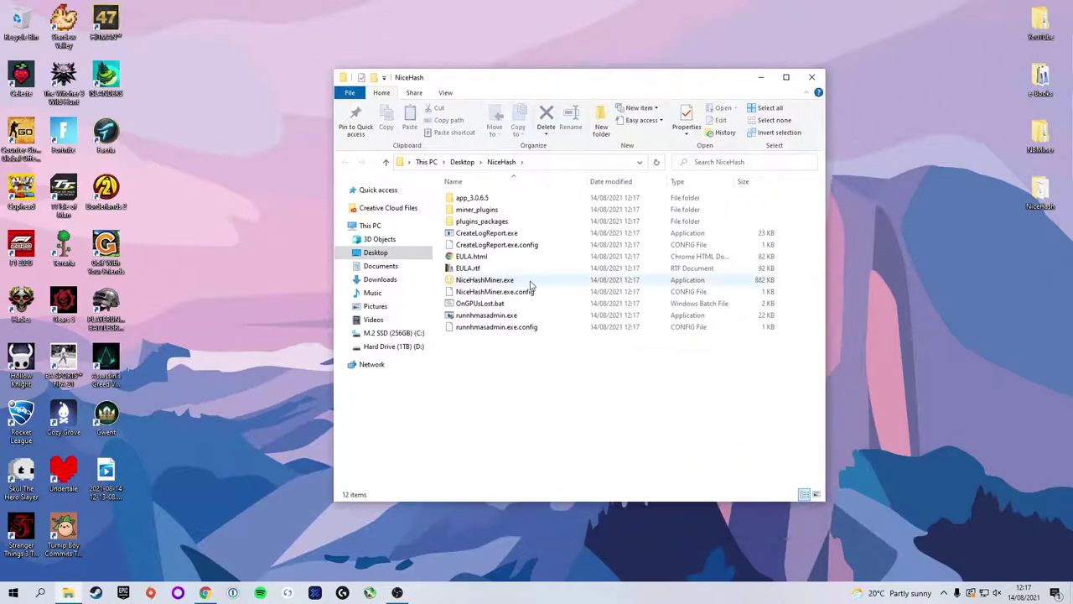
click(486, 283)
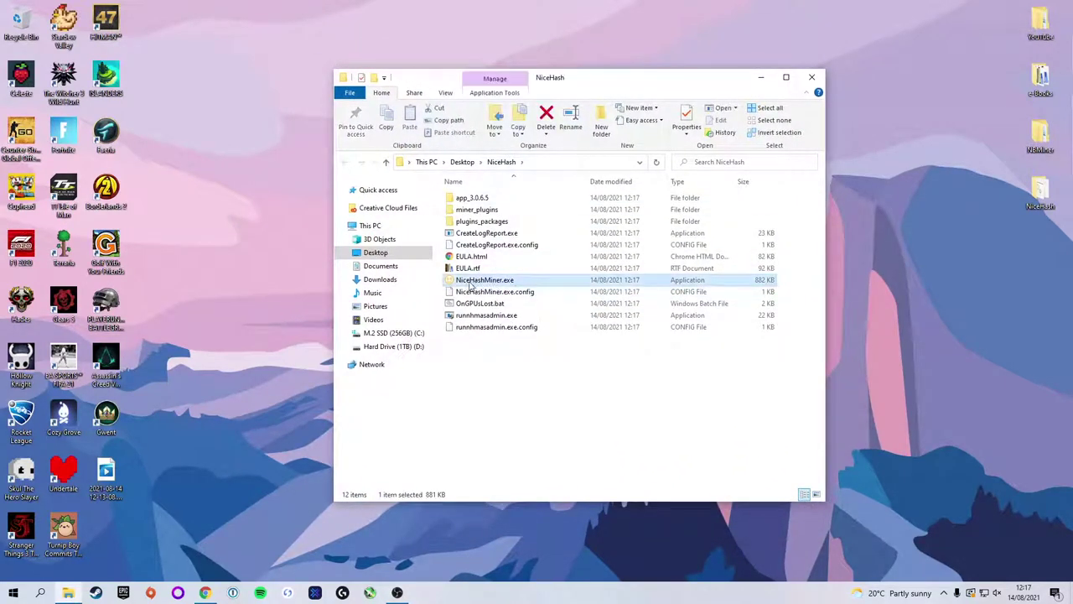
click(521, 405)
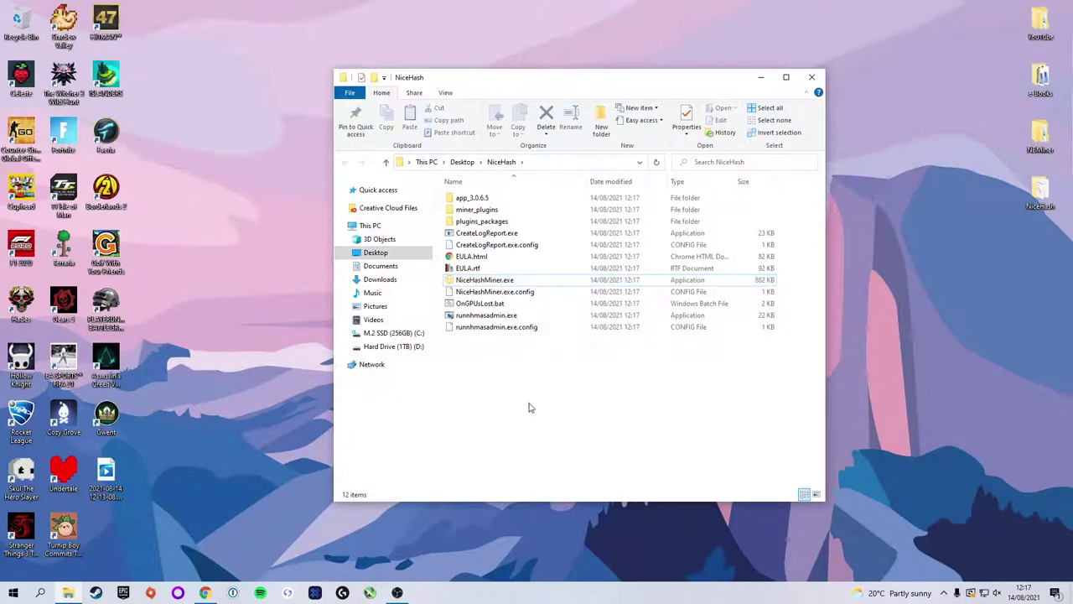
click(480, 283)
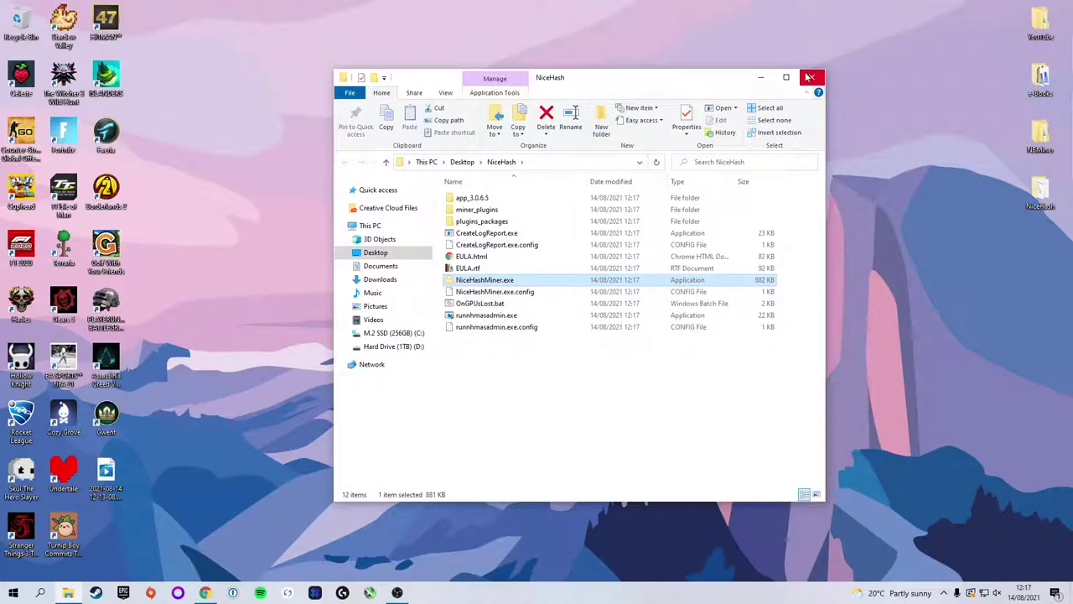
click(809, 77)
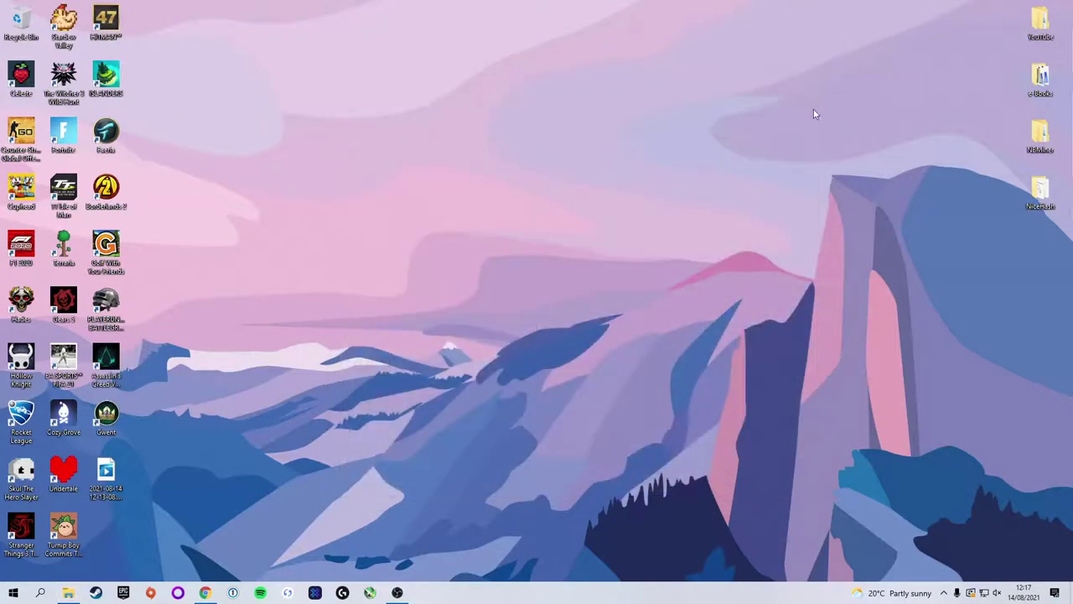
Step: Launch NiceHashMiner.exe from the desktop NiceHash folder and close the folder window
double_click(1038, 191)
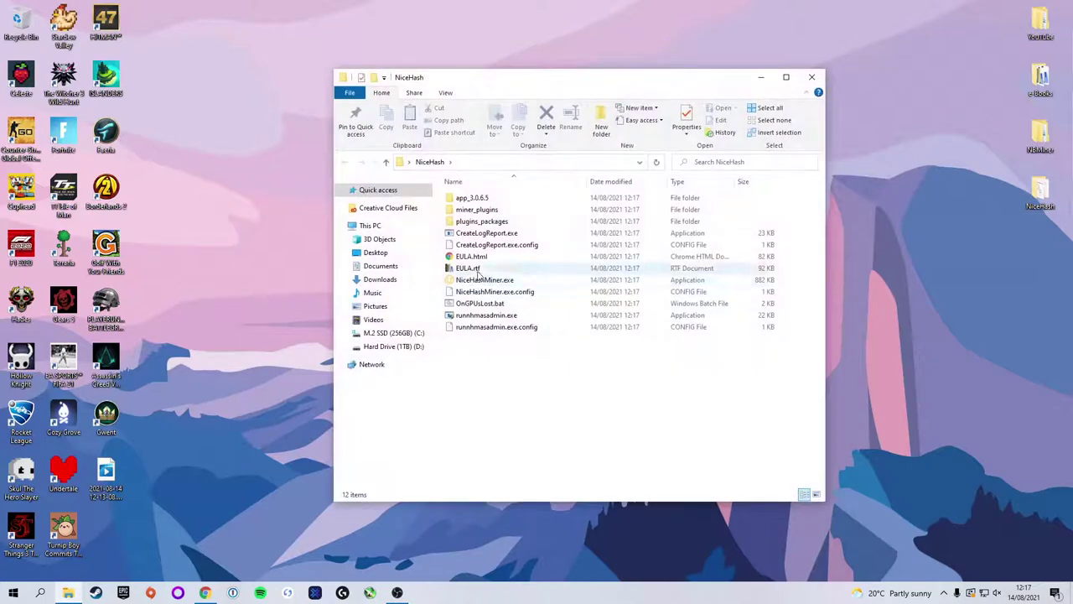
click(468, 282)
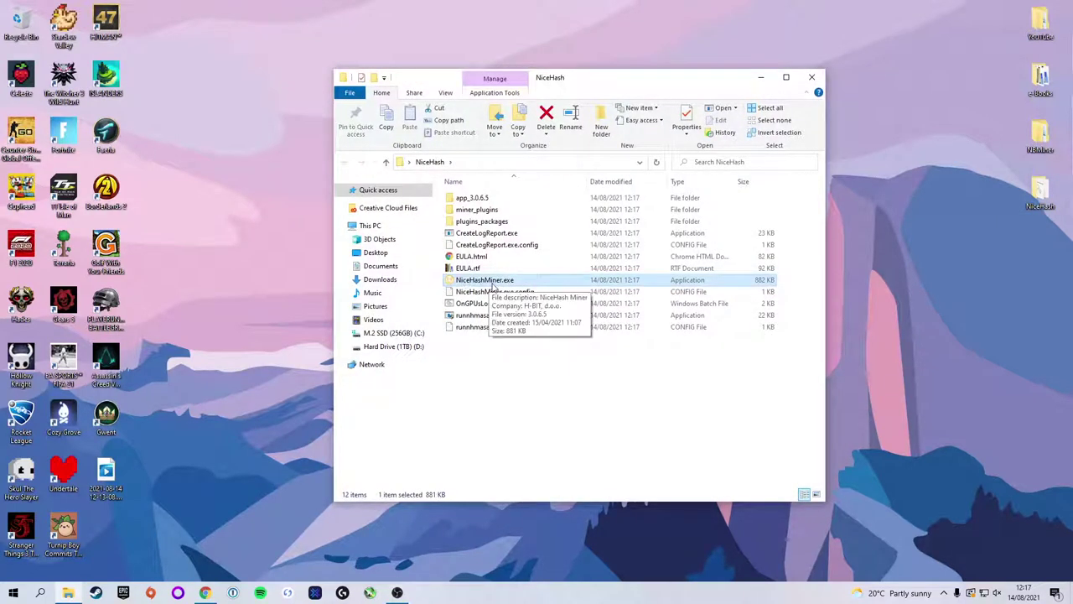
double_click(493, 286)
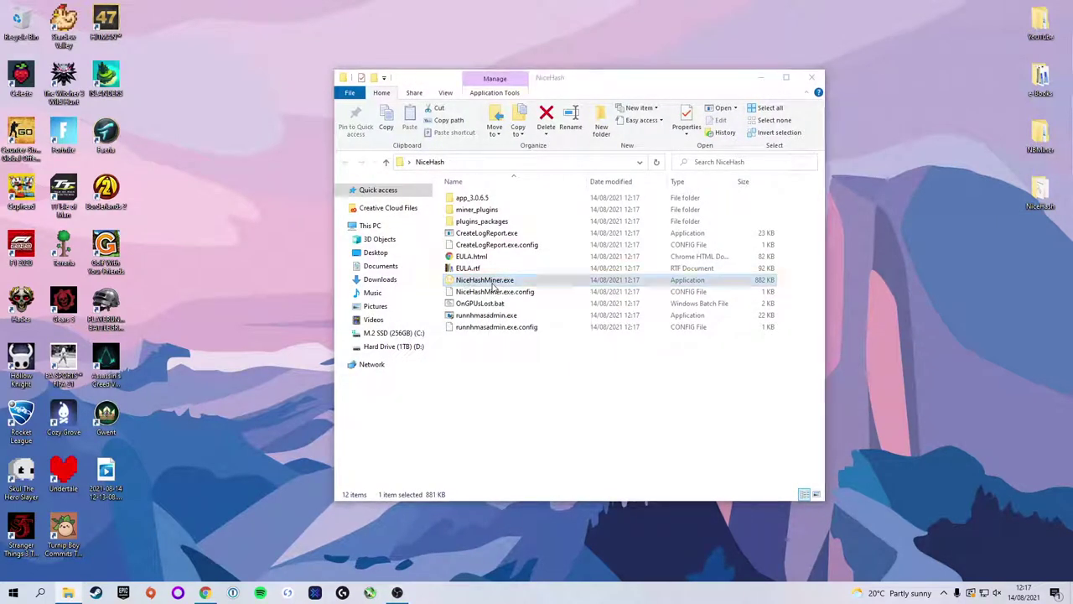
click(810, 78)
Step: Accept the NiceHash Miner terms of service and continue with English as the language
drag(496, 170, 500, 157)
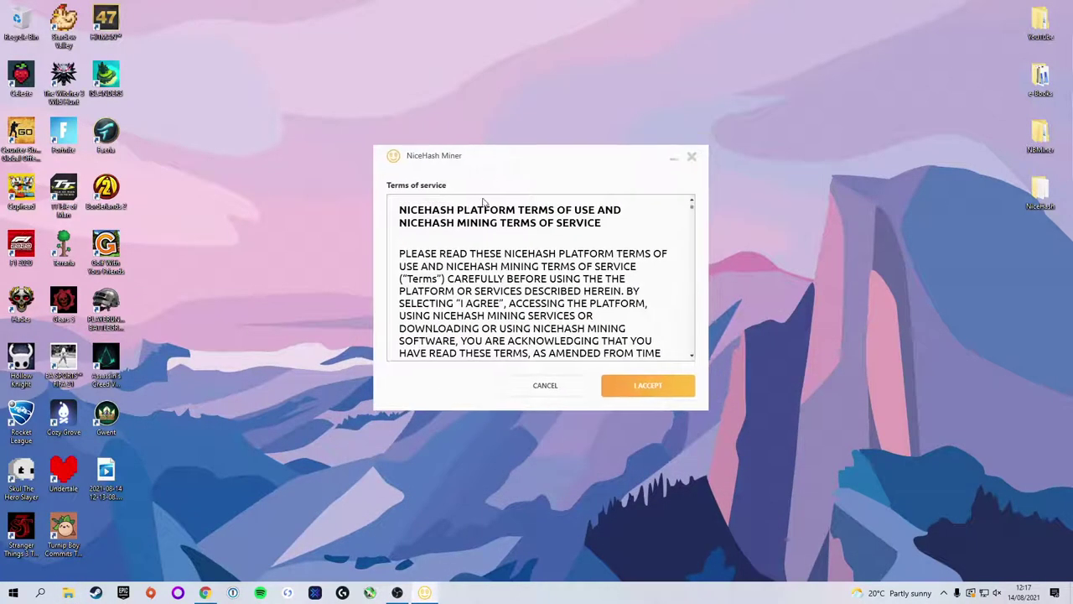
click(663, 387)
click(602, 348)
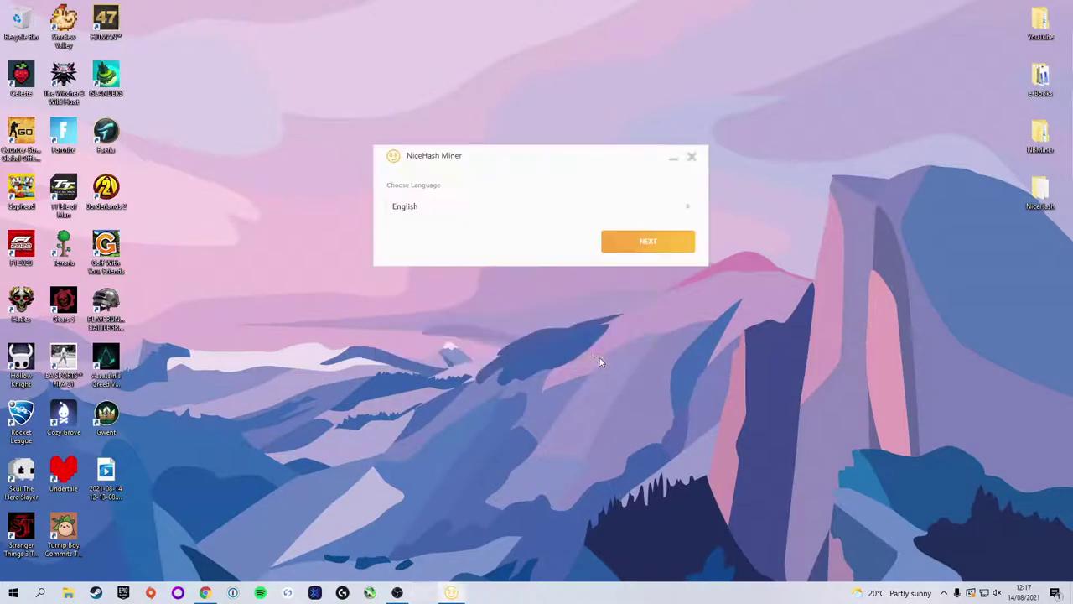
click(643, 251)
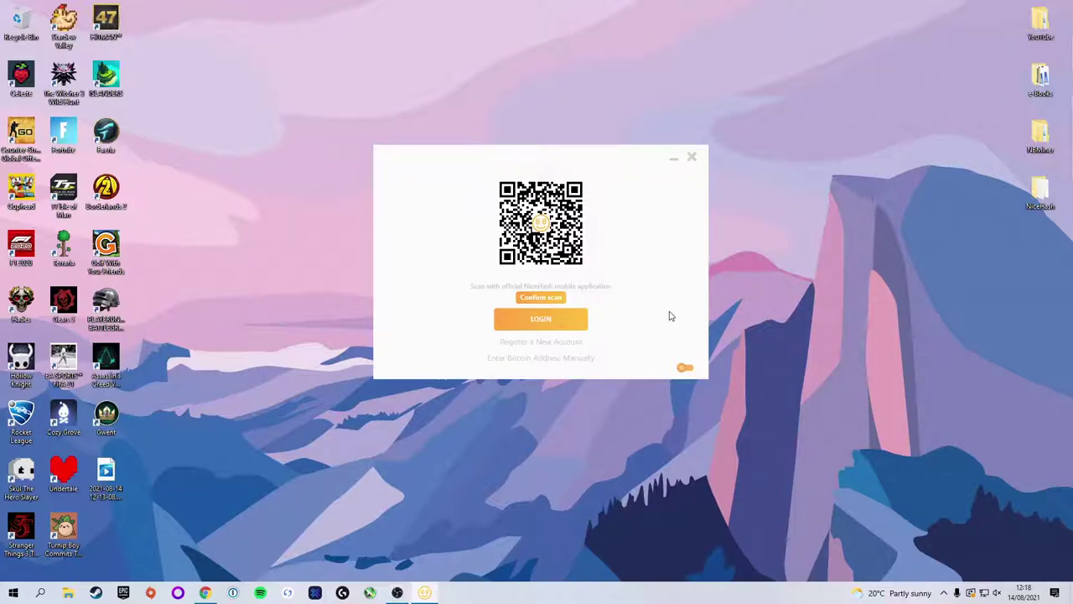
click(521, 314)
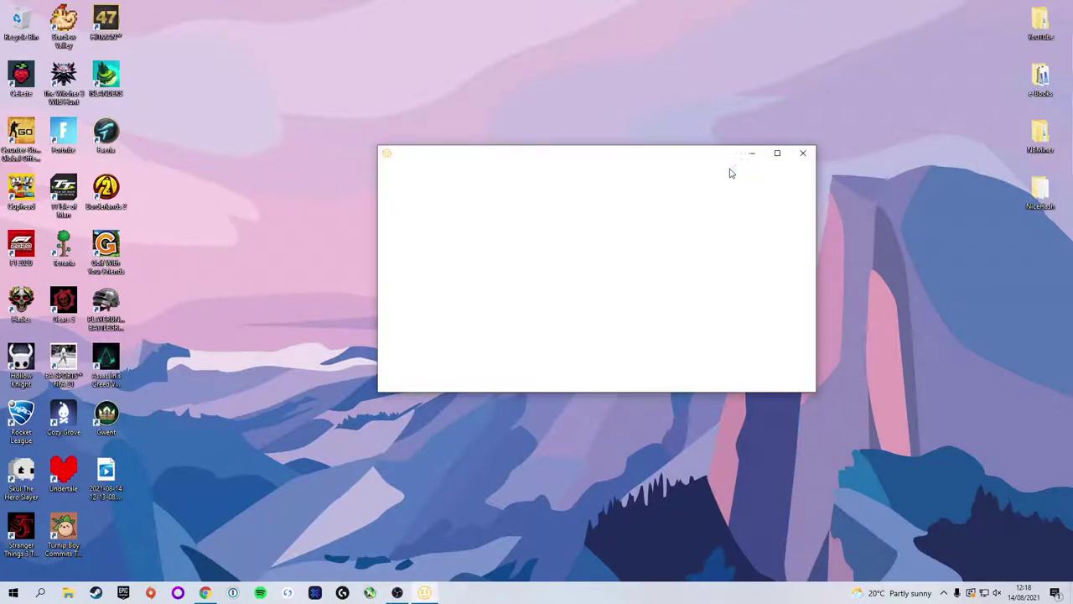
drag(637, 152, 574, 164)
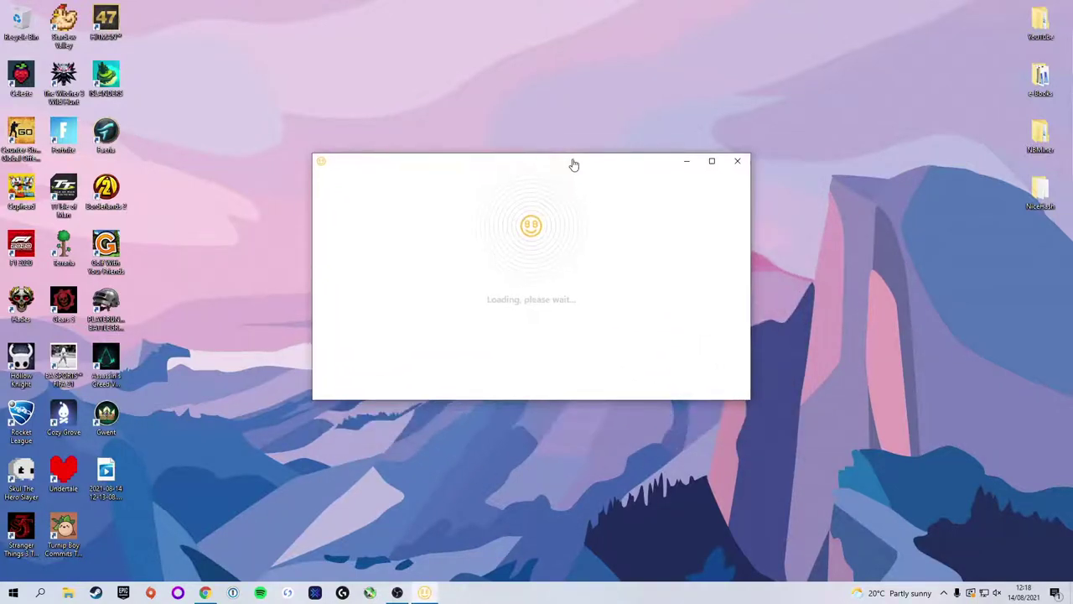
click(736, 162)
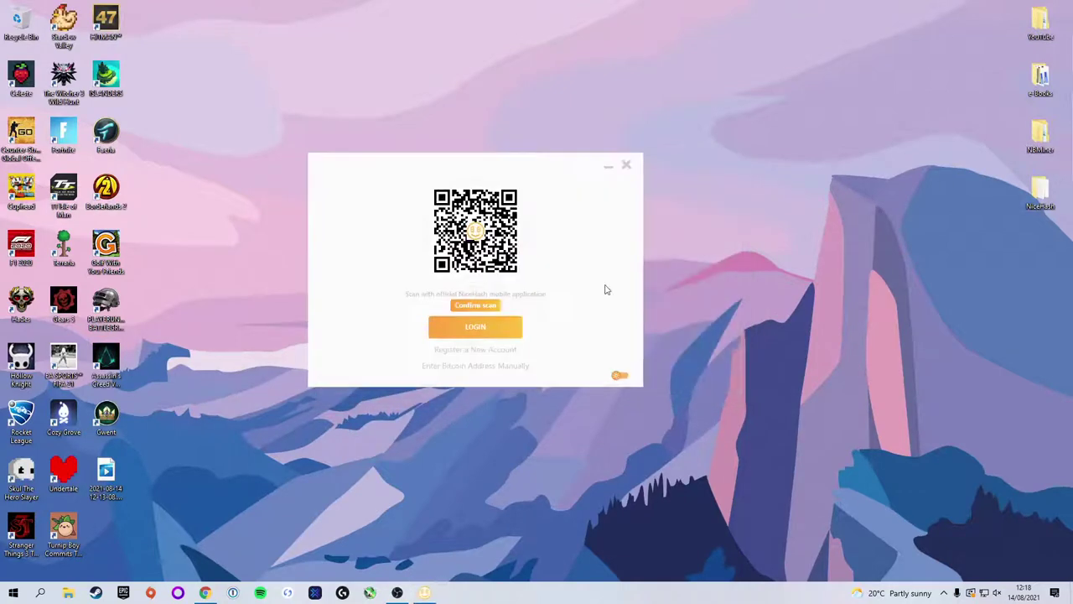
Step: Confirm the mobile-app scan of the QR code to sign in to NiceHash Miner
drag(481, 169, 534, 171)
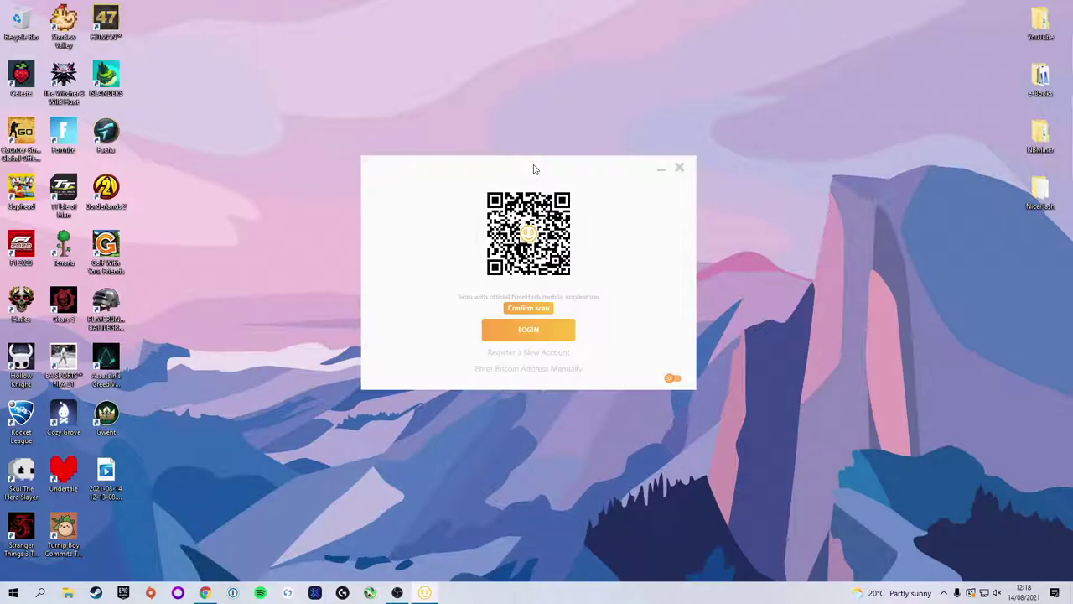
click(529, 308)
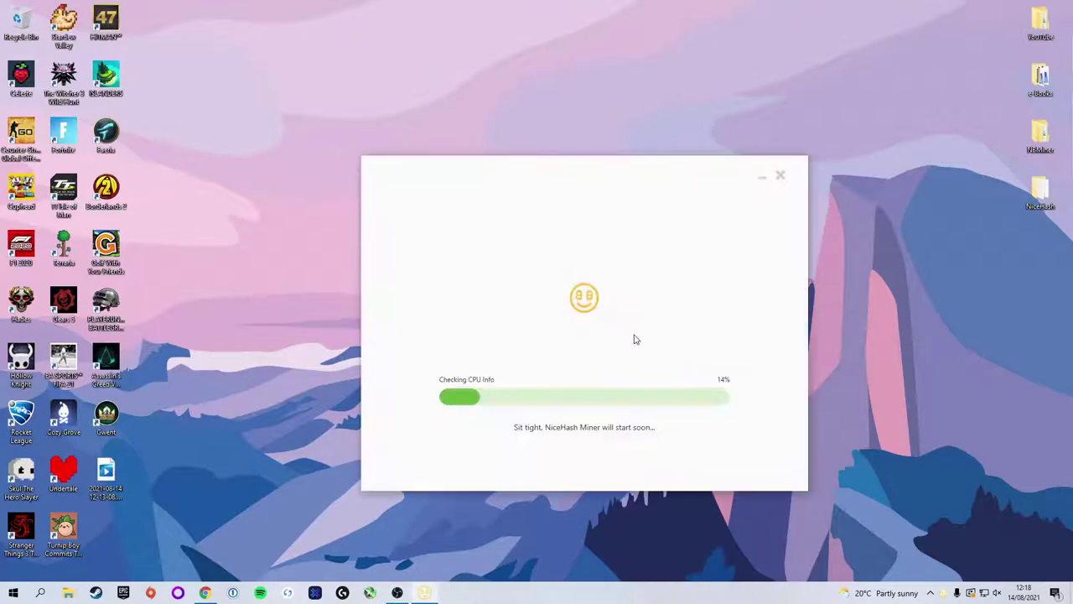
drag(559, 166, 513, 165)
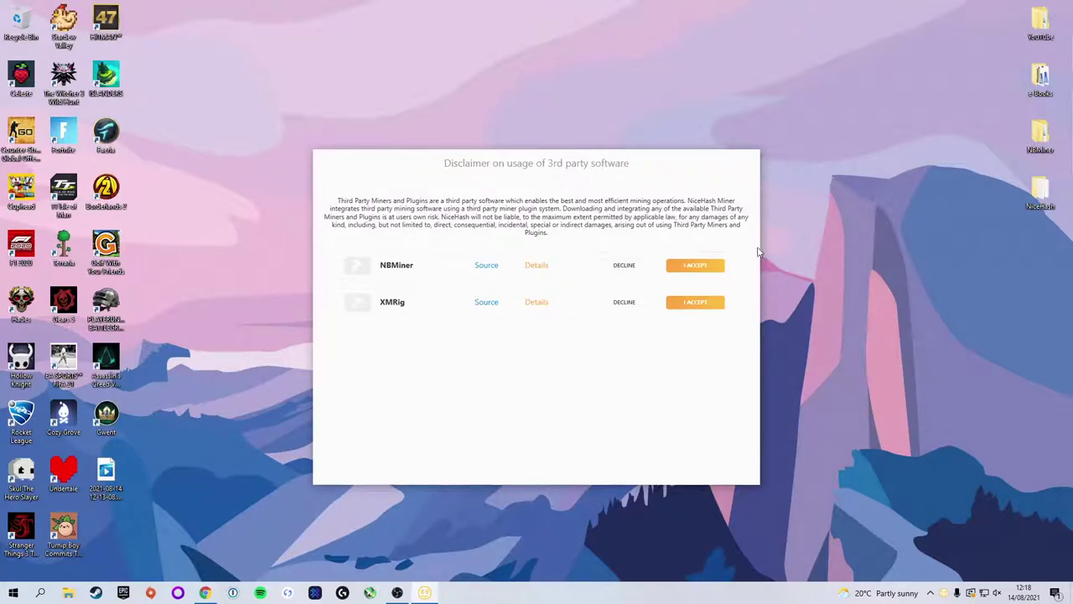
Step: Accept the NBMiner plugin and decline XMRig in the third-party software disclaimer
click(704, 266)
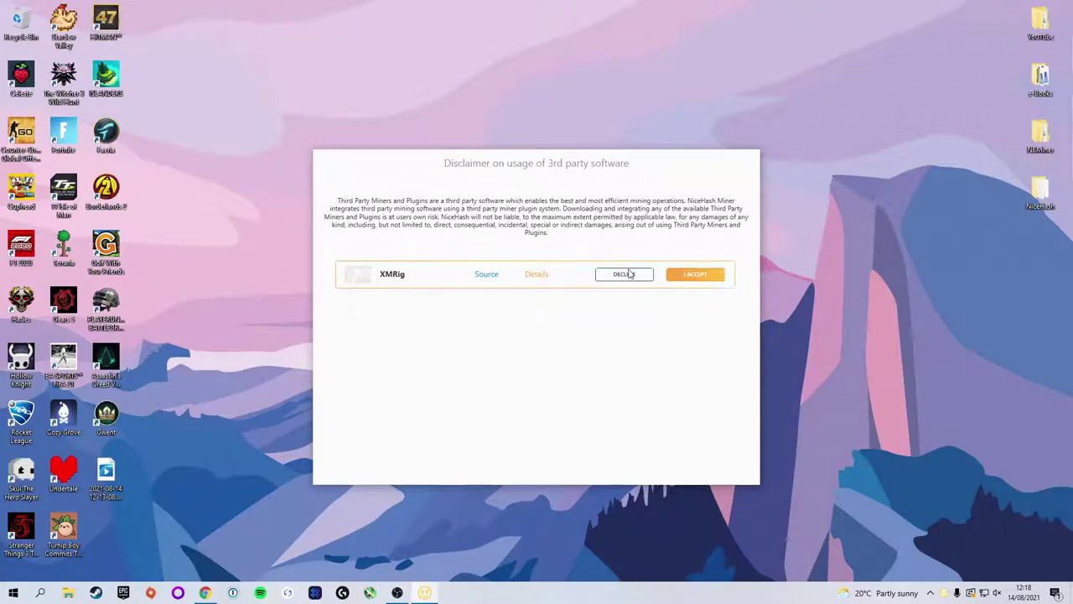
click(631, 273)
click(558, 325)
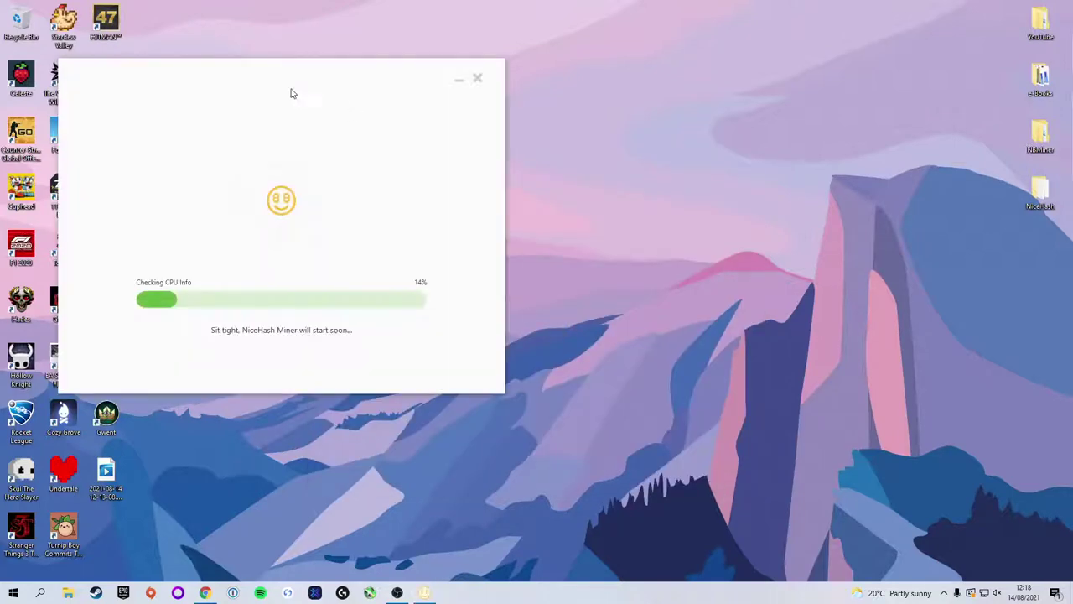
drag(490, 107, 533, 113)
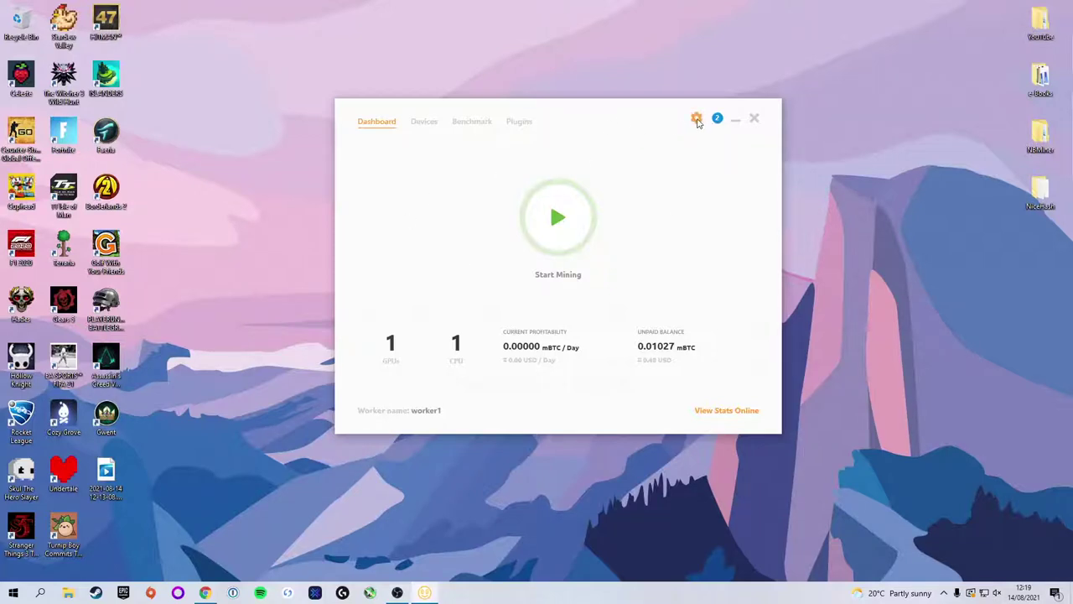
Step: Set the worker name to 2070 in the general settings of NiceHash Miner
click(696, 120)
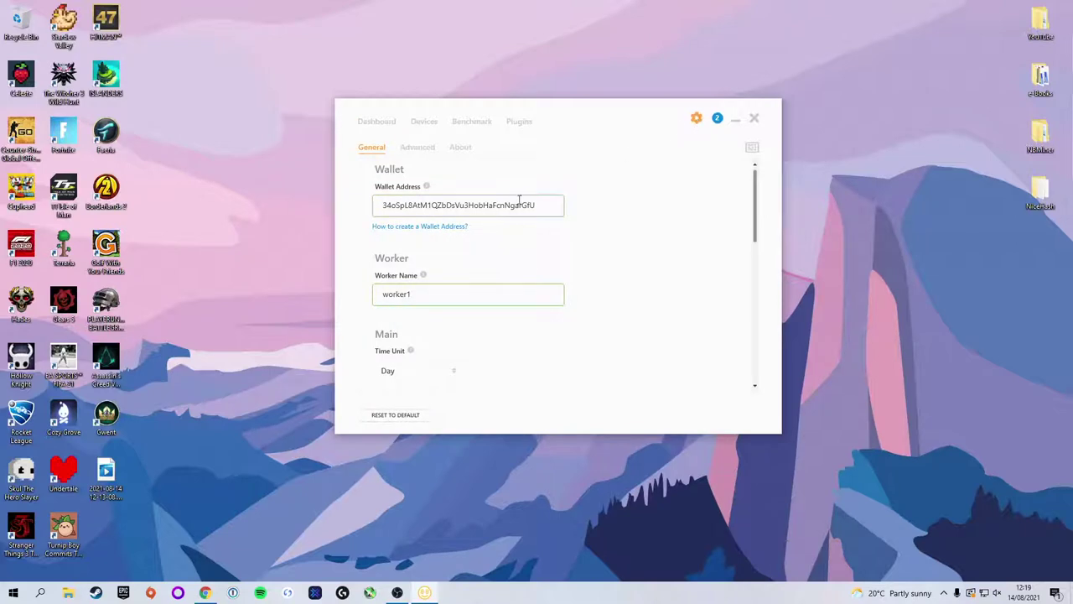
scroll(455, 266, down, 2)
double_click(397, 241)
text(2070)
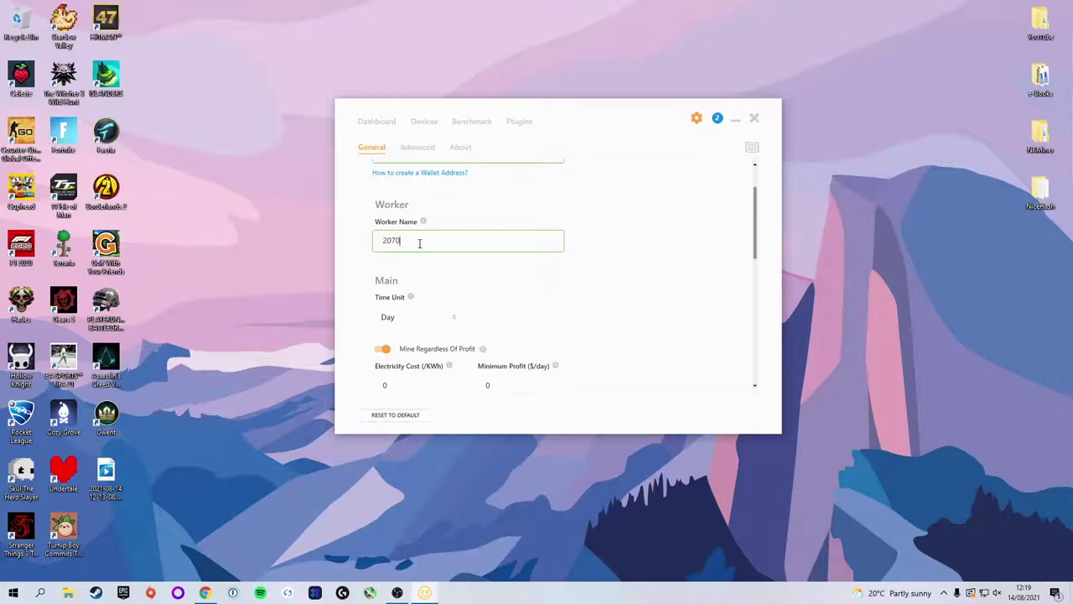
Step: Copy the wallet address, clear its field and paste the same address back in
scroll(419, 244, up, 2)
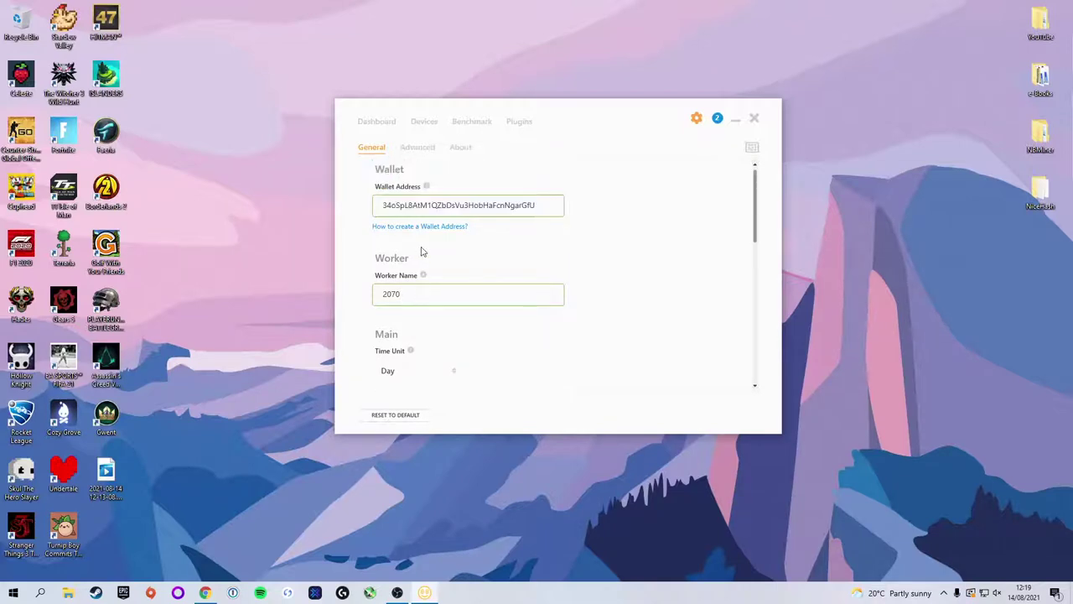
click(381, 209)
drag(537, 207, 338, 216)
click(517, 208)
drag(517, 207, 422, 211)
key(ctrl+c)
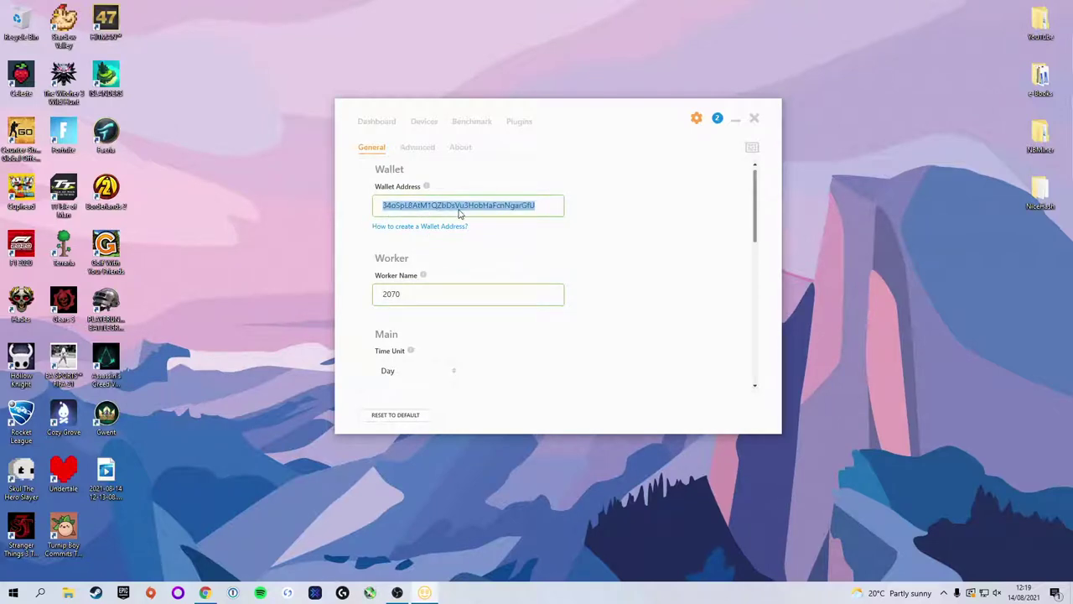
key(BackSpace)
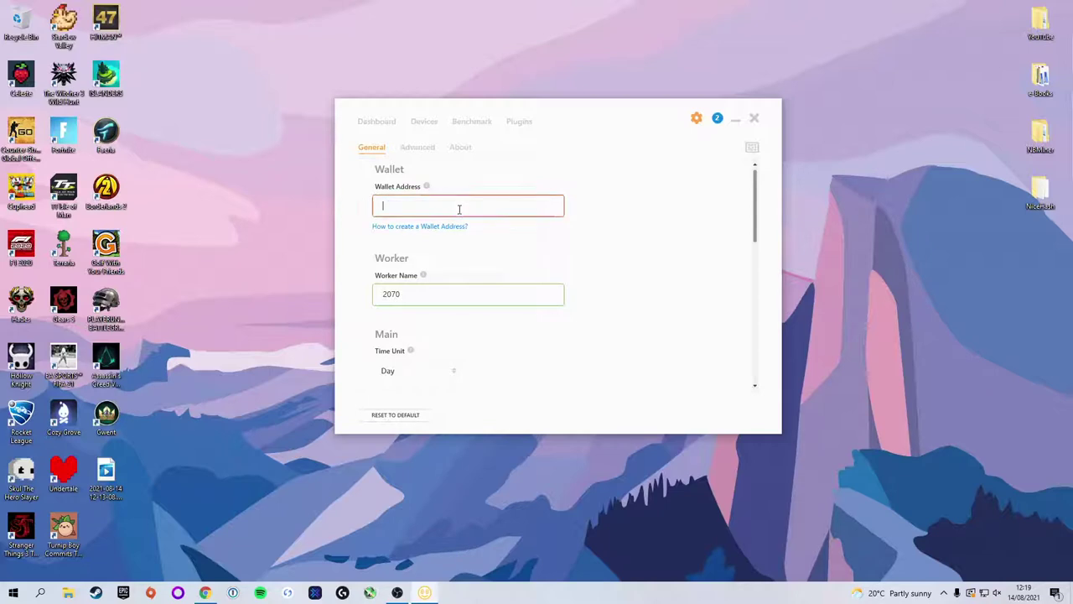
key(ctrl+v)
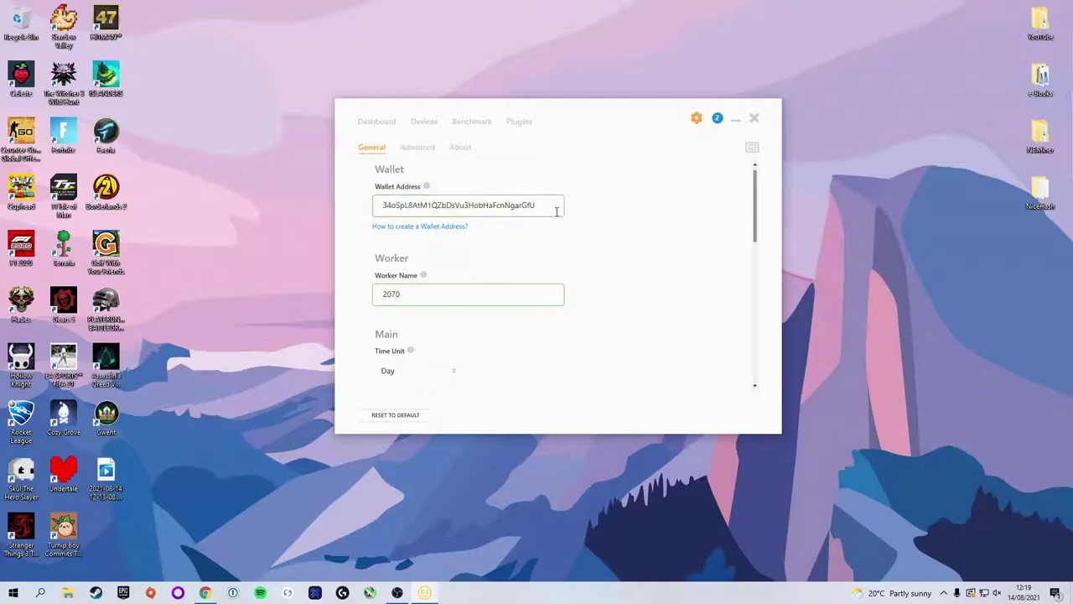
Step: Replace the wallet address with placeholder text and restore the original address from the clipboard
drag(556, 211, 353, 187)
key(ctrl+c)
key(BackSpace)
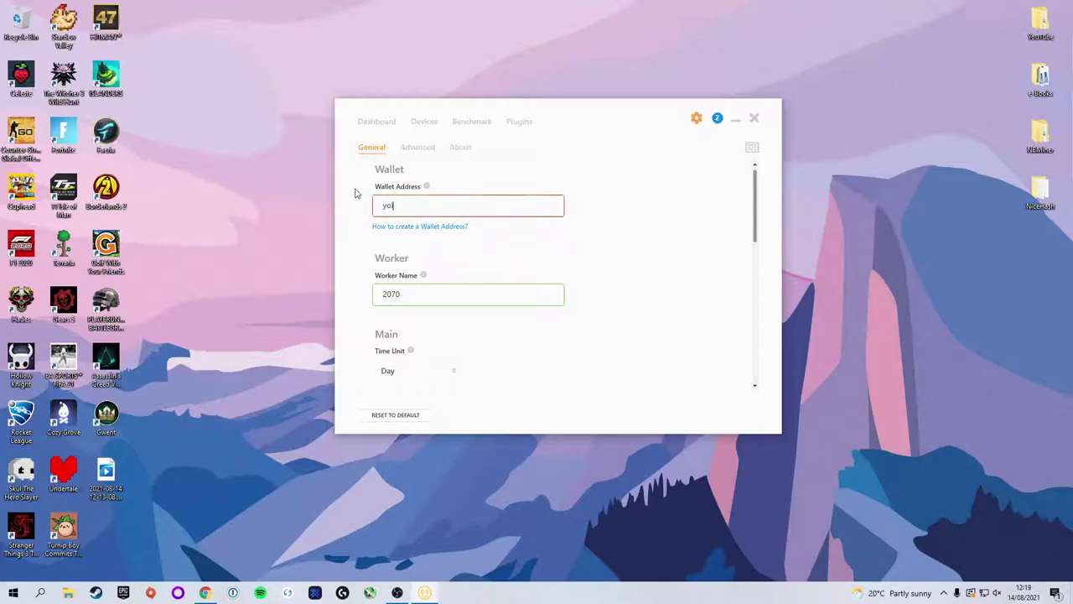
key(ctrl+v)
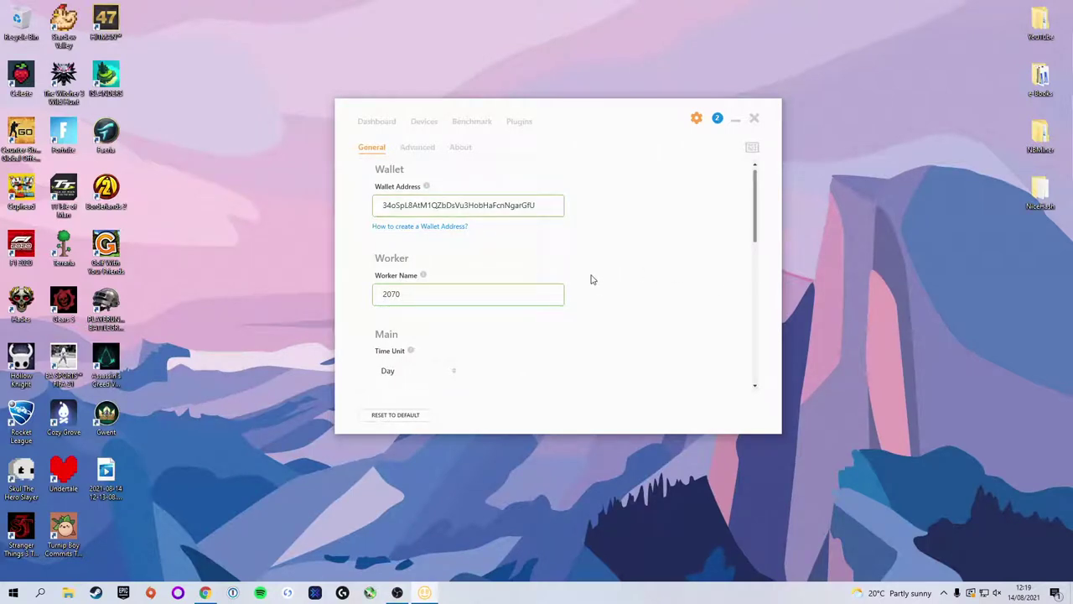
Step: Switch to Chrome and copy the mining wallet address from the Mining page of the NiceHash website
click(205, 592)
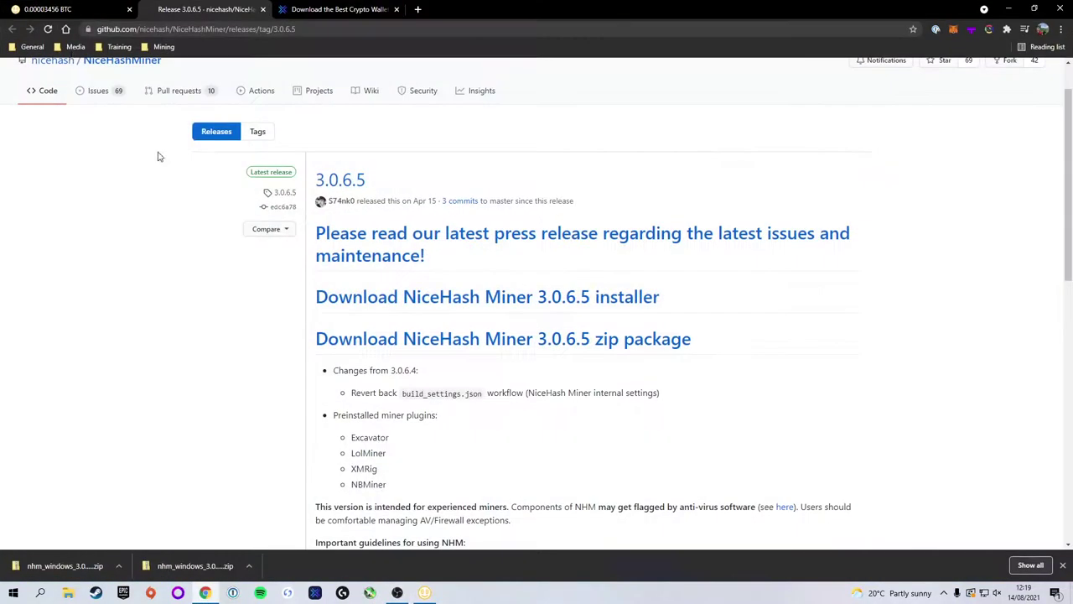
click(50, 9)
click(12, 29)
click(146, 75)
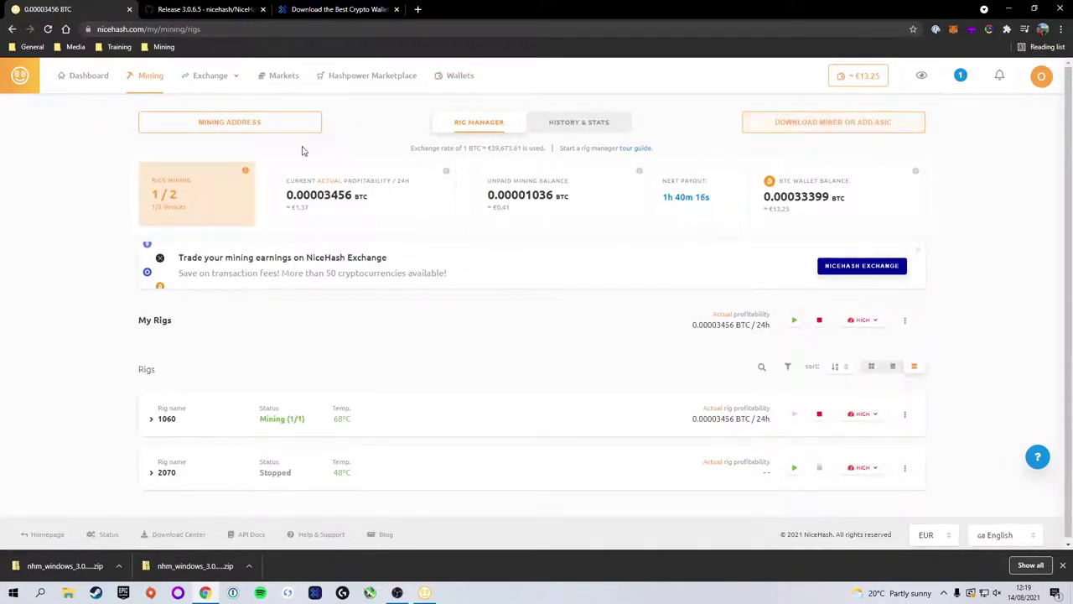
click(225, 125)
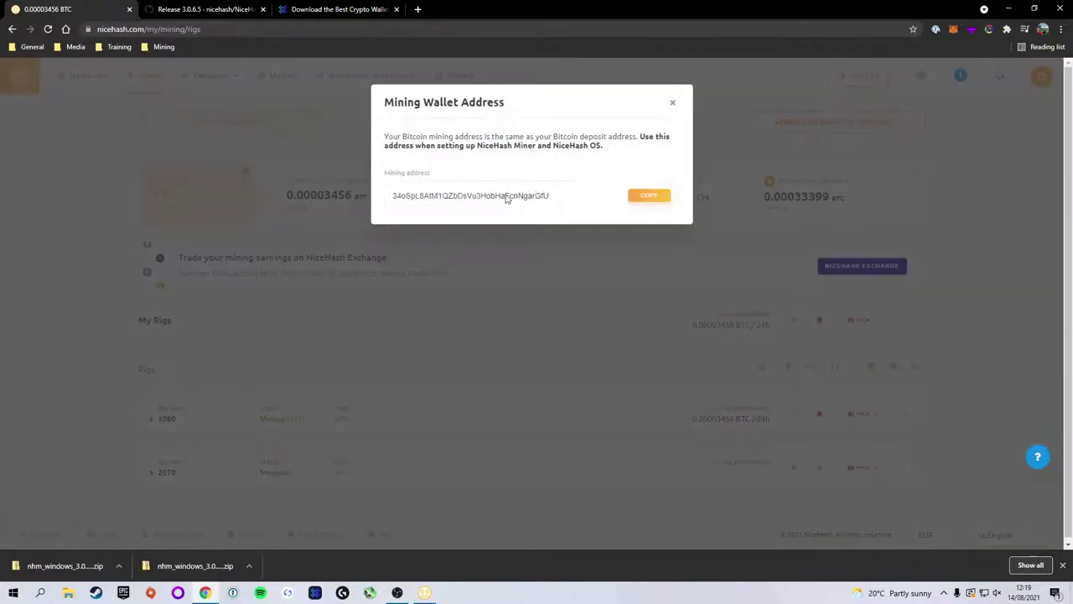
click(647, 198)
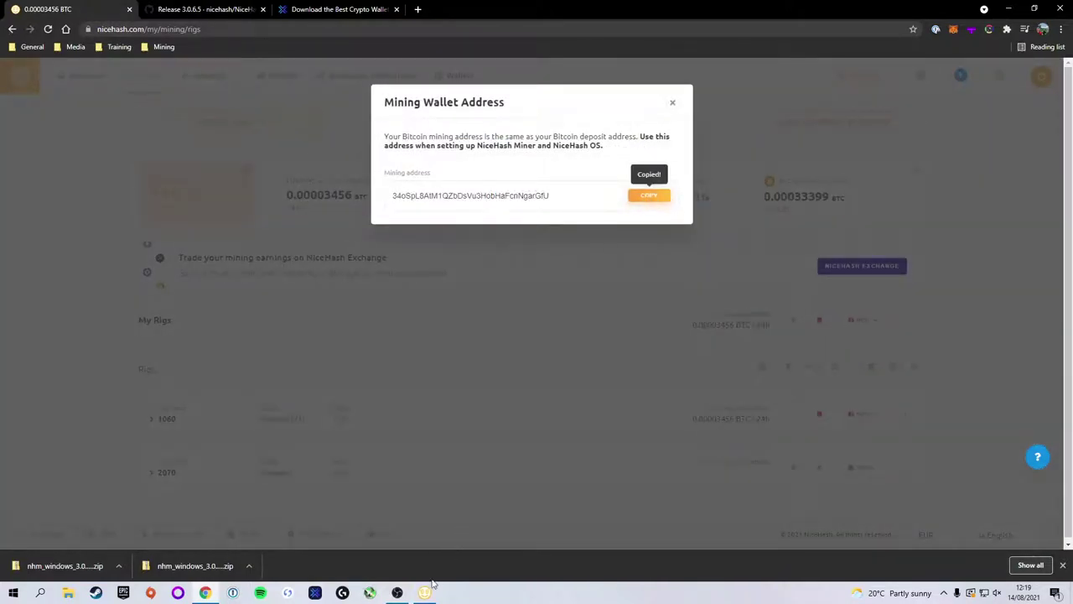
Step: Return to NiceHash Miner, highlight the wallet address and review the remaining general settings, including service location and localization
click(426, 591)
drag(540, 206, 292, 209)
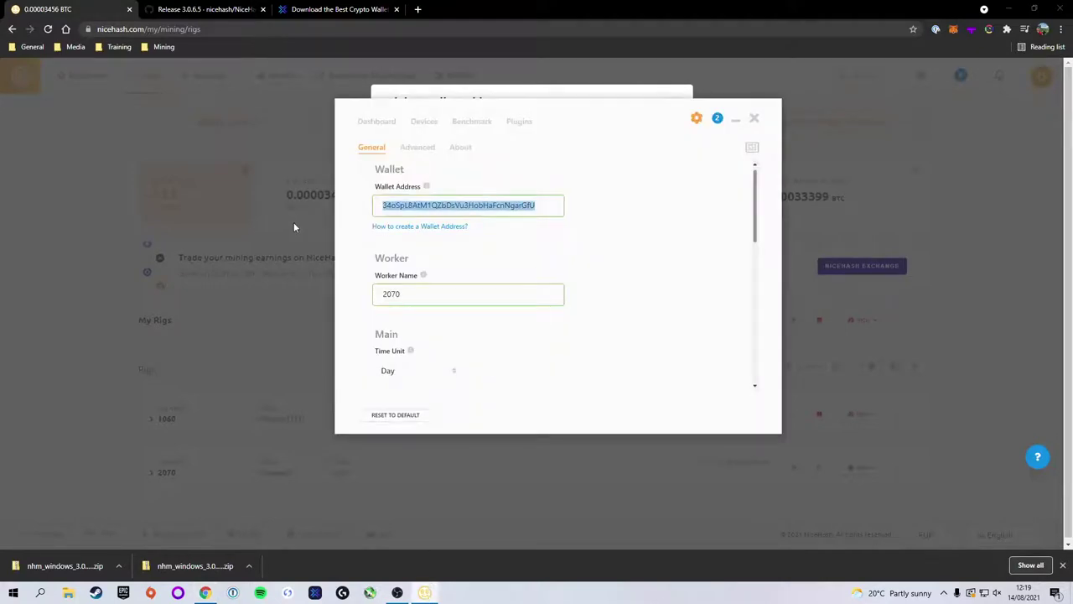
click(293, 222)
scroll(431, 228, down, 10)
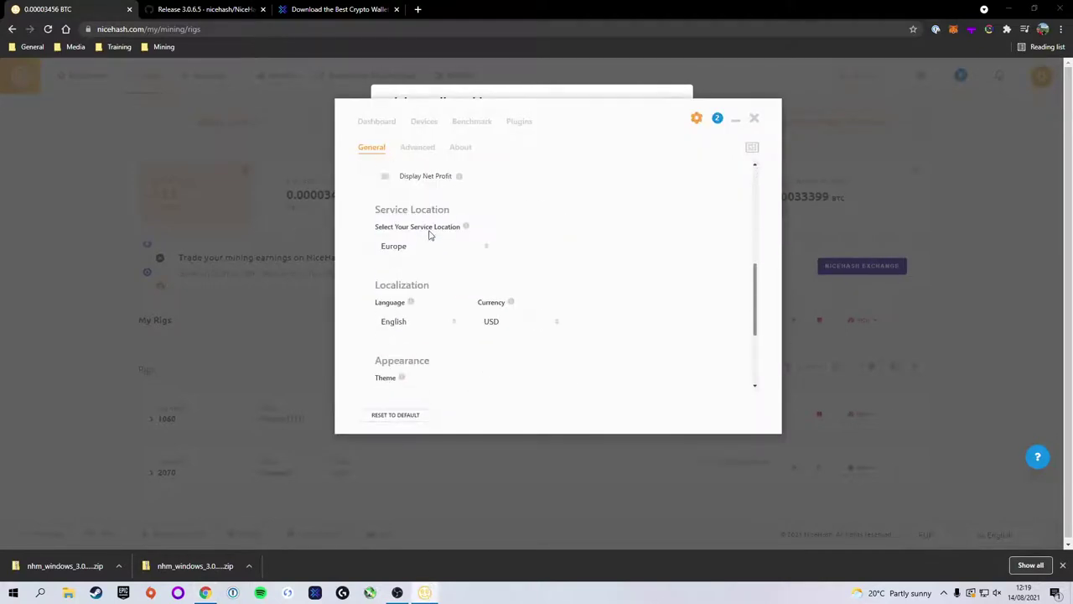
scroll(394, 314, up, 10)
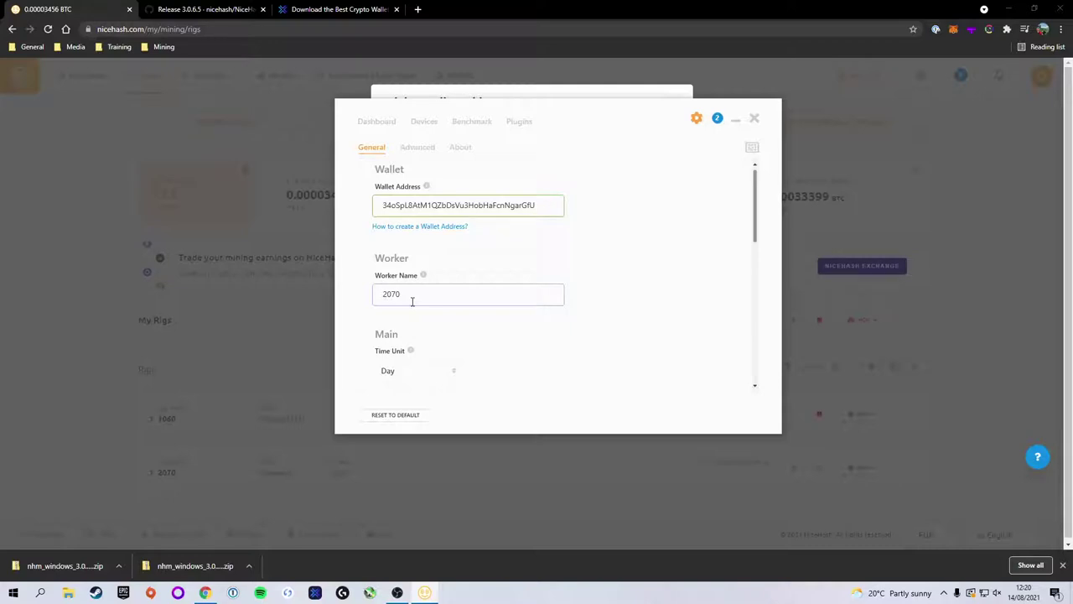
Step: Start the Standard benchmark for all algorithms of the ASUS NVIDIA GeForce RTX 2070 and clear Chrome out of view
click(476, 124)
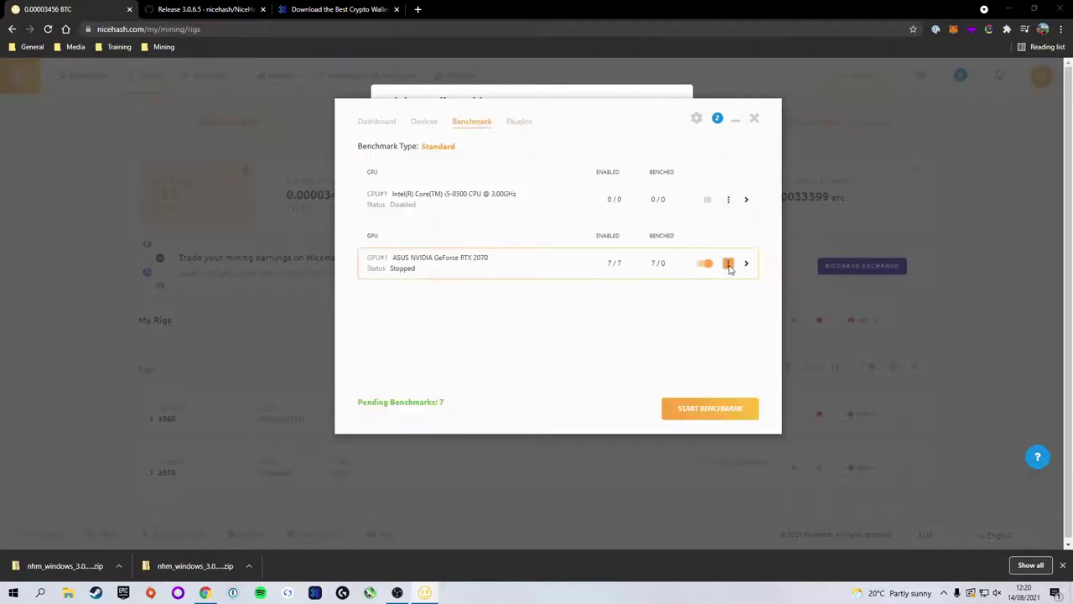
click(729, 265)
click(745, 265)
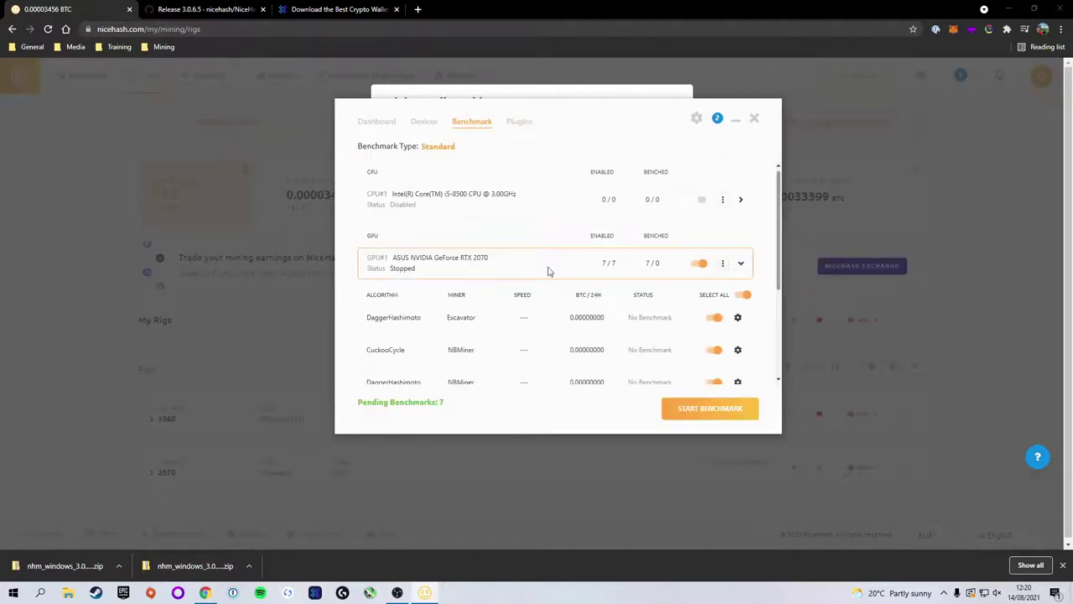
scroll(427, 272, down, 3)
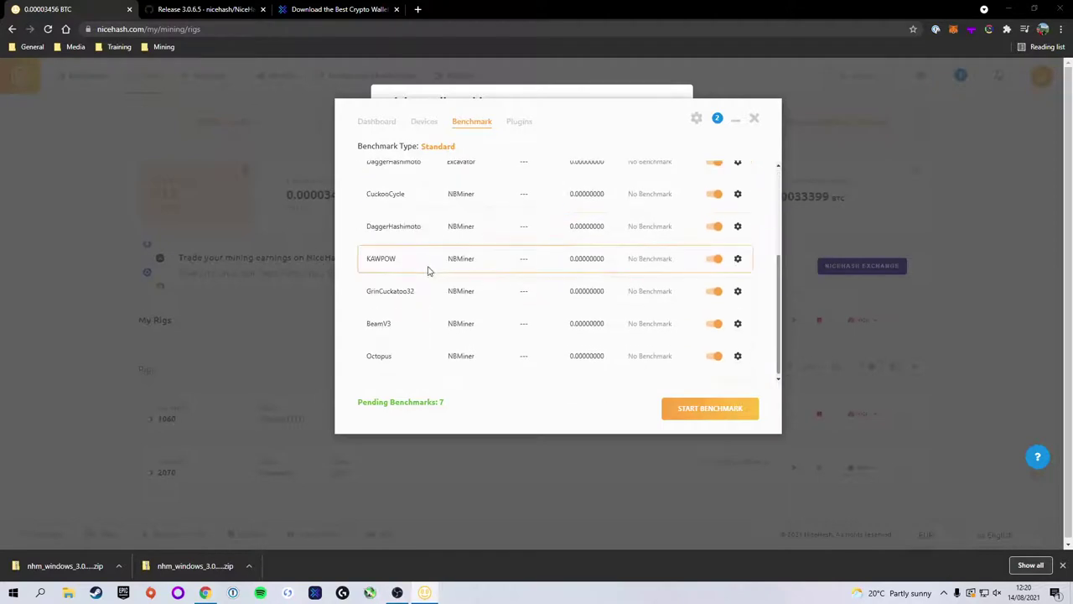
scroll(405, 307, up, 5)
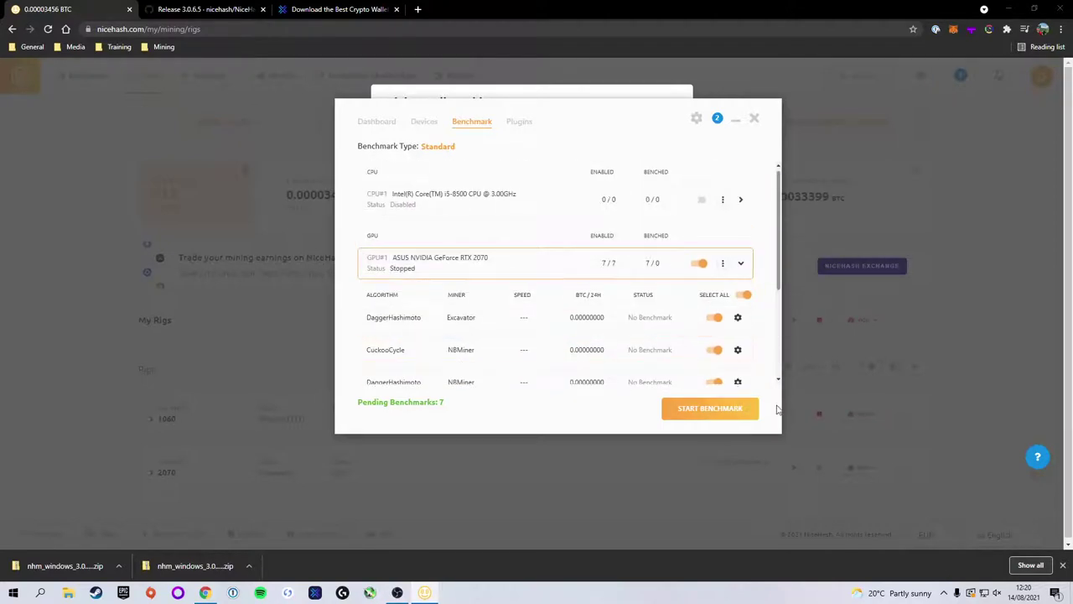
click(713, 409)
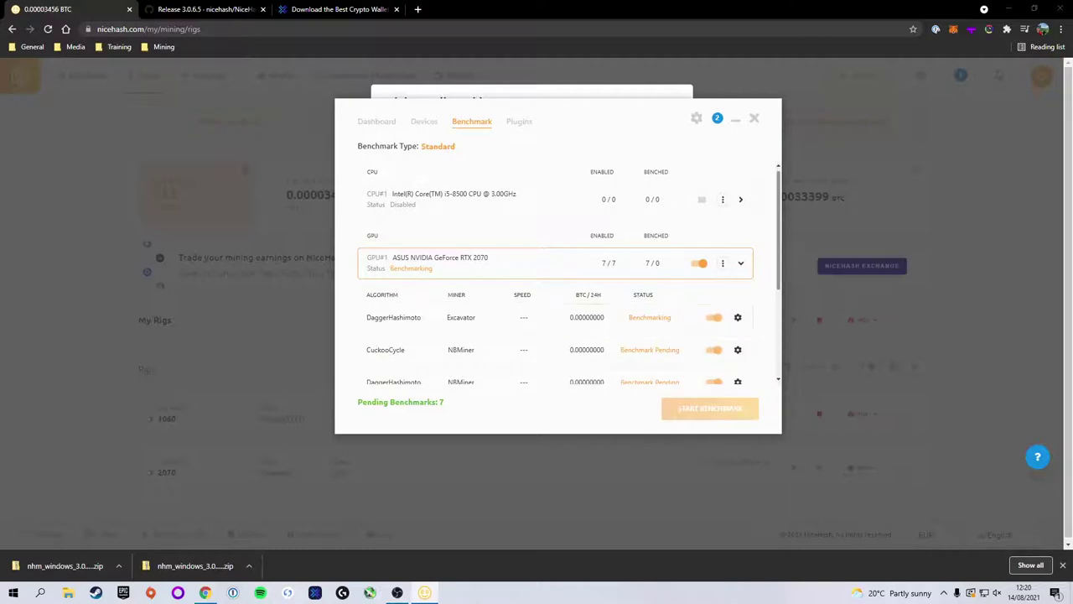
click(1062, 565)
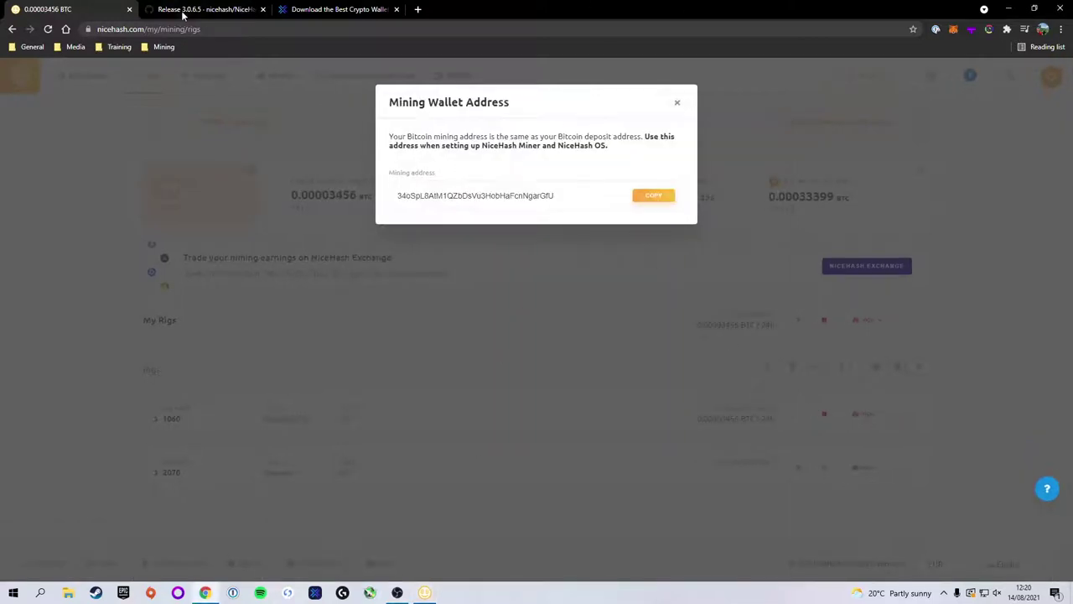
click(1009, 8)
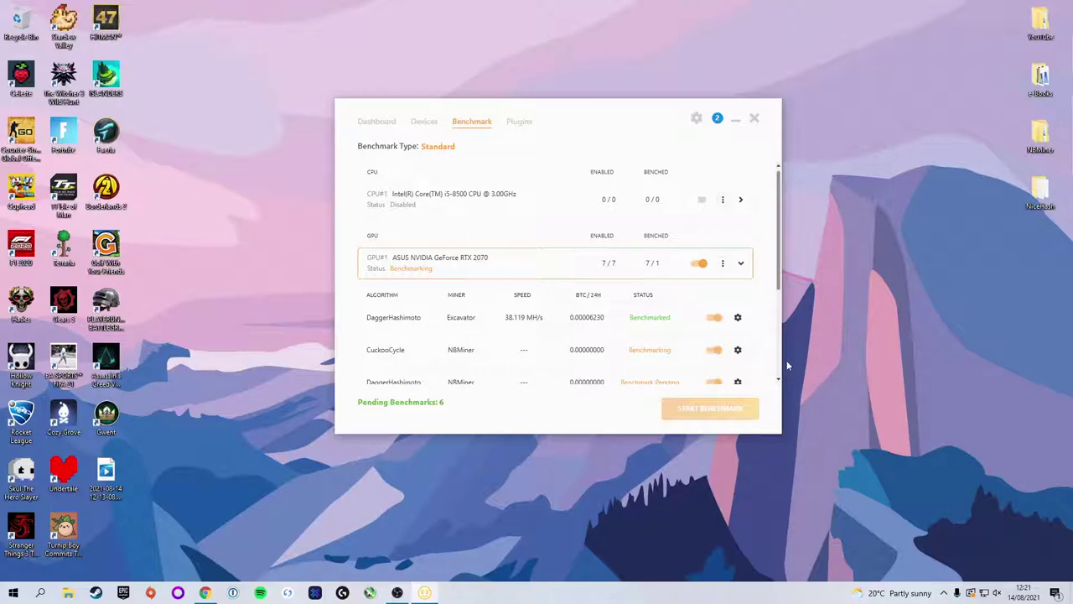
Step: Examine the benchmark progress of each RTX 2070 algorithm, along with the device status and the mining dashboard
scroll(738, 360, down, 2)
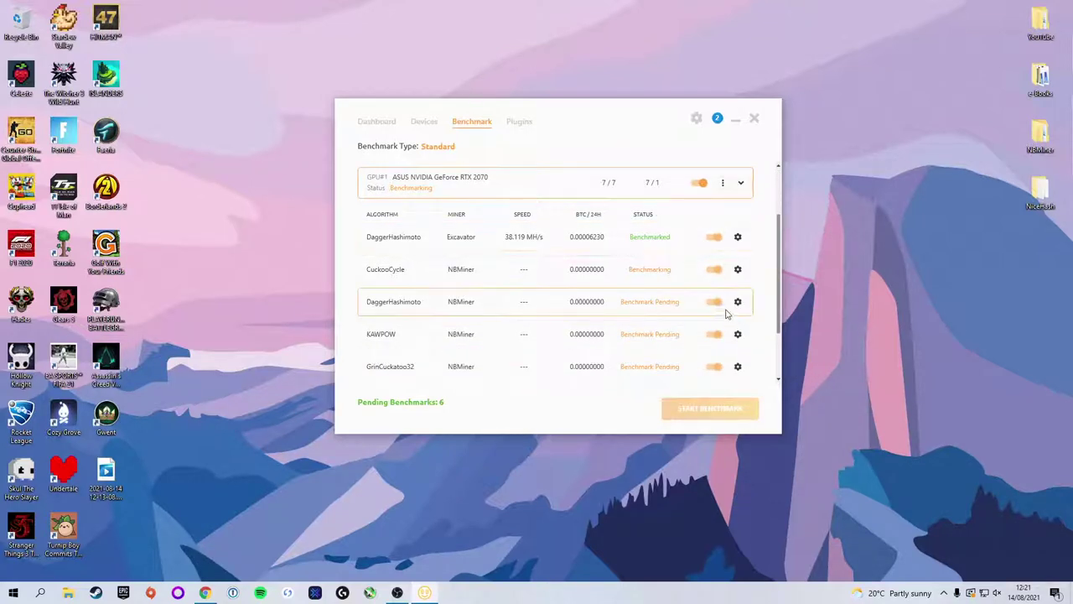
scroll(715, 315, up, 2)
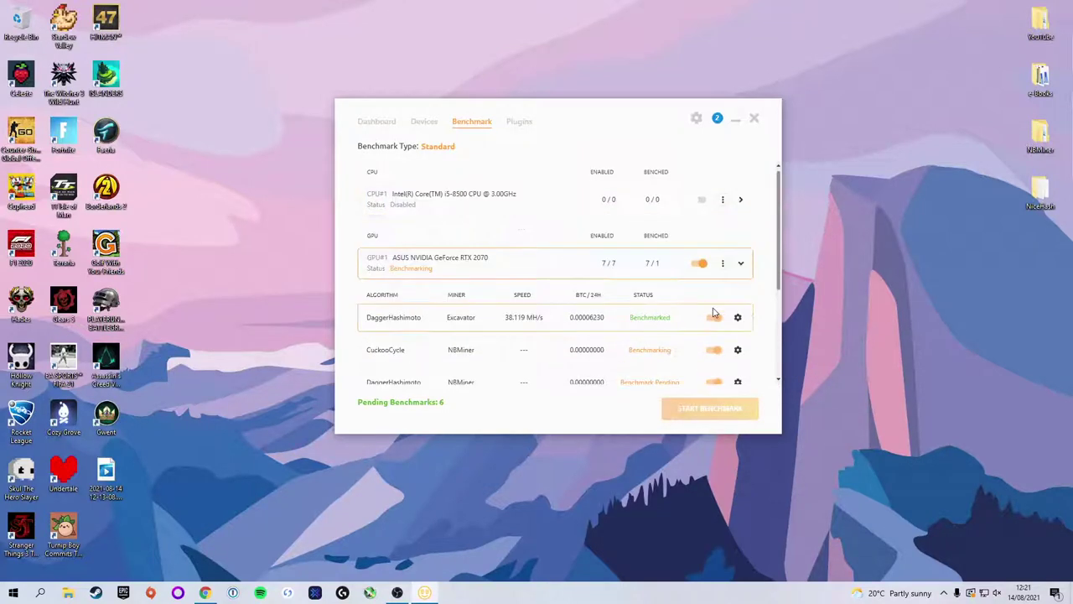
click(423, 123)
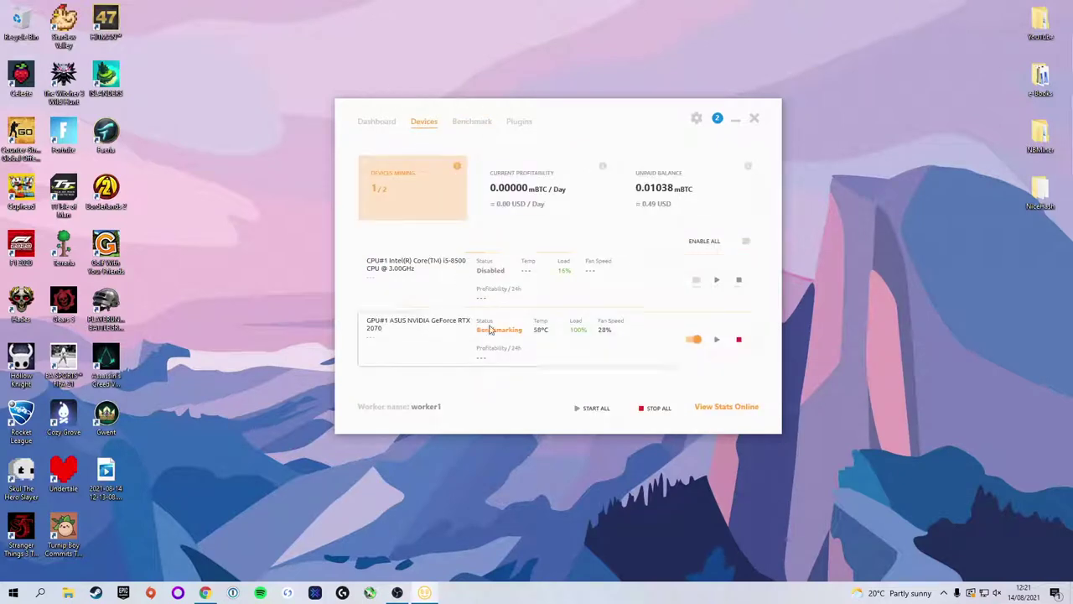
click(463, 123)
click(418, 138)
click(387, 125)
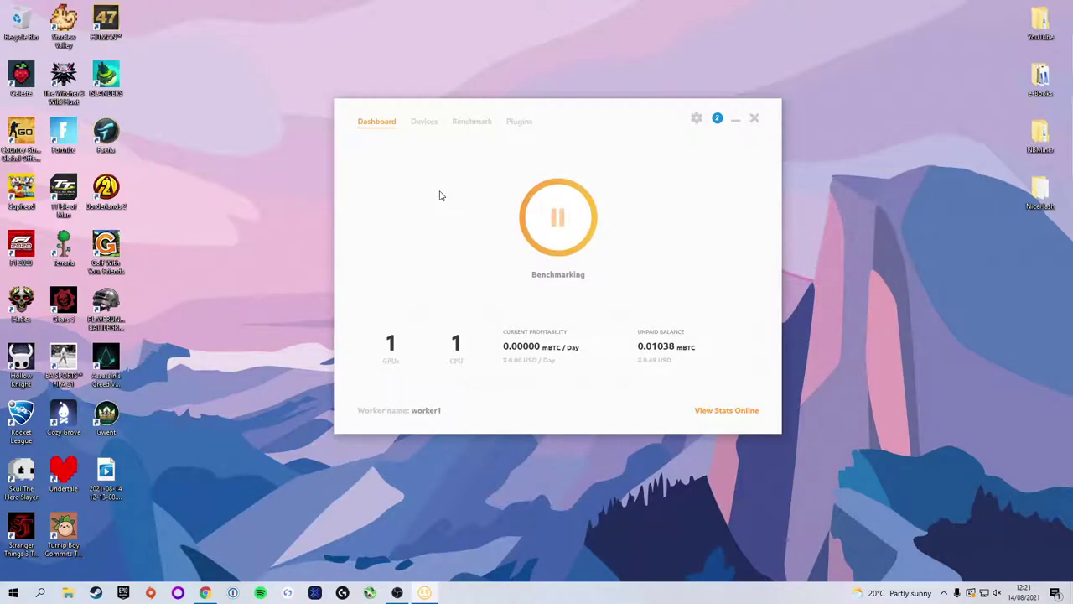
click(463, 125)
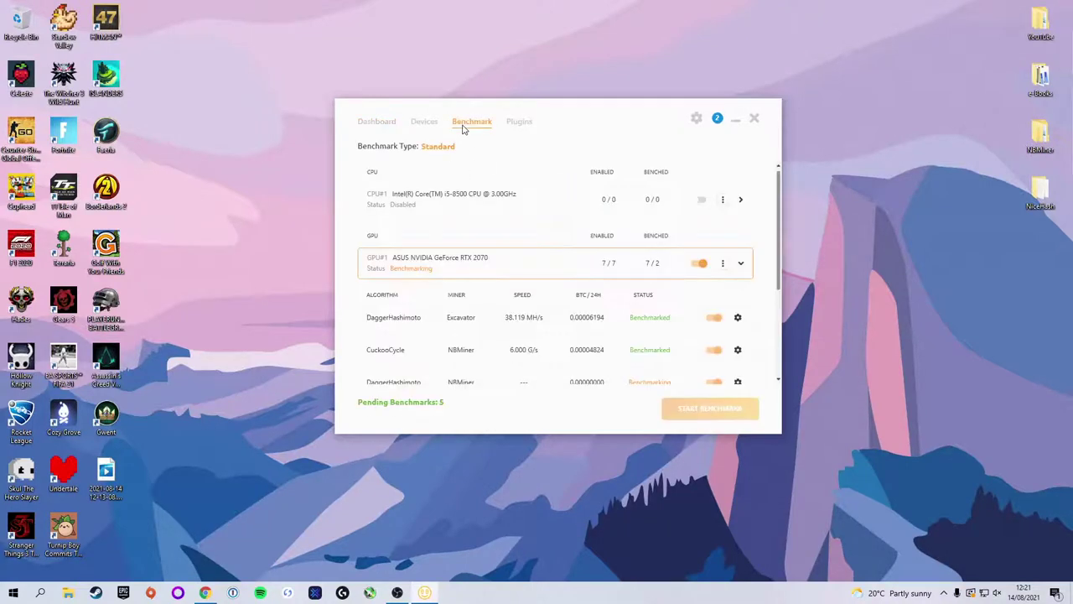
scroll(549, 252, down, 3)
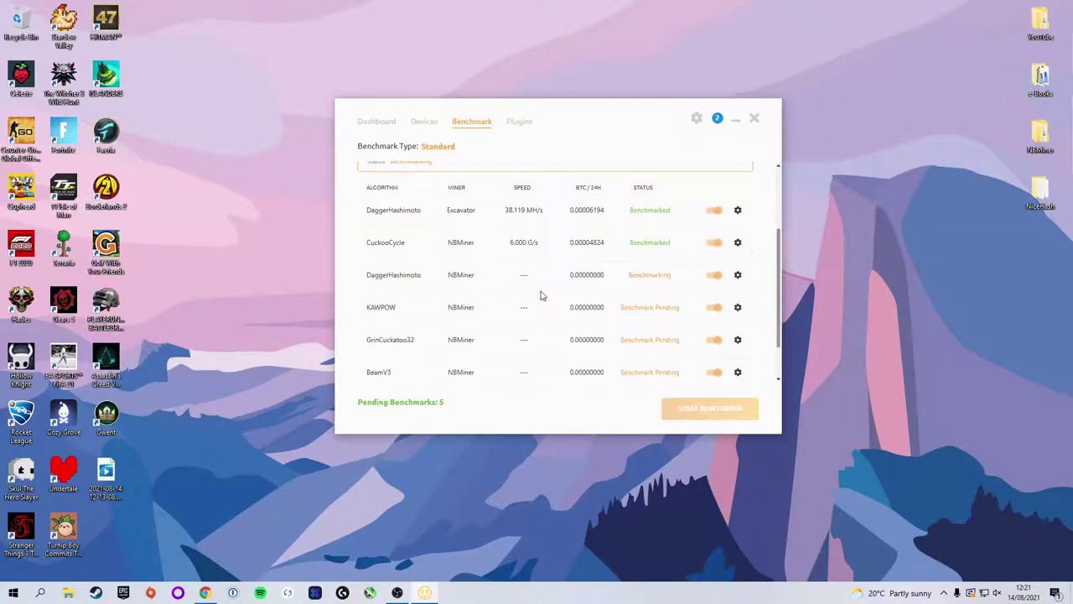
scroll(538, 305, up, 1)
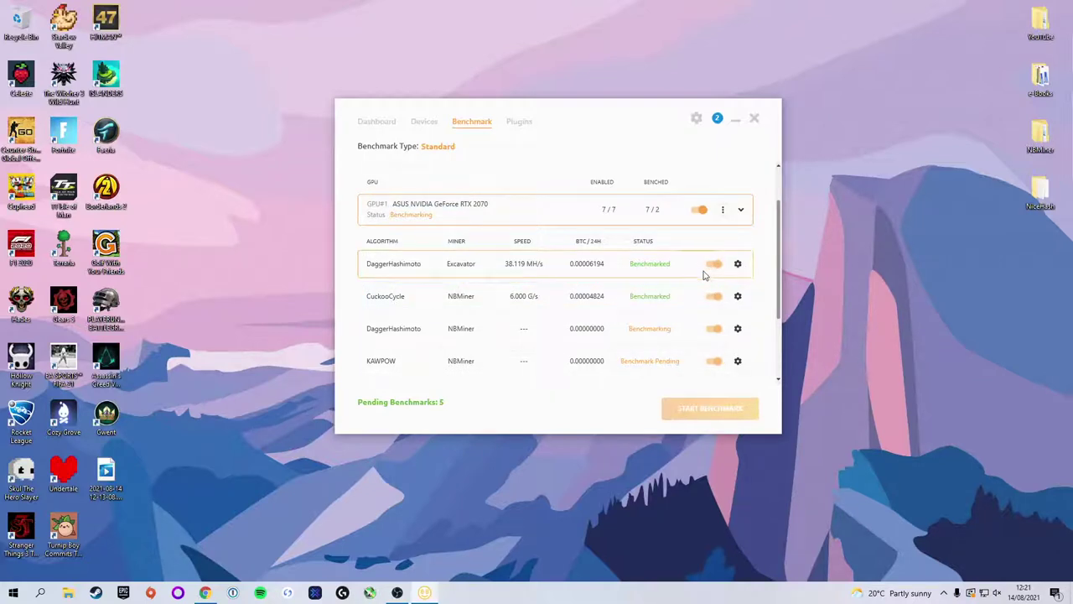
Step: Stop the running benchmark from the NiceHash Miner dashboard
click(376, 120)
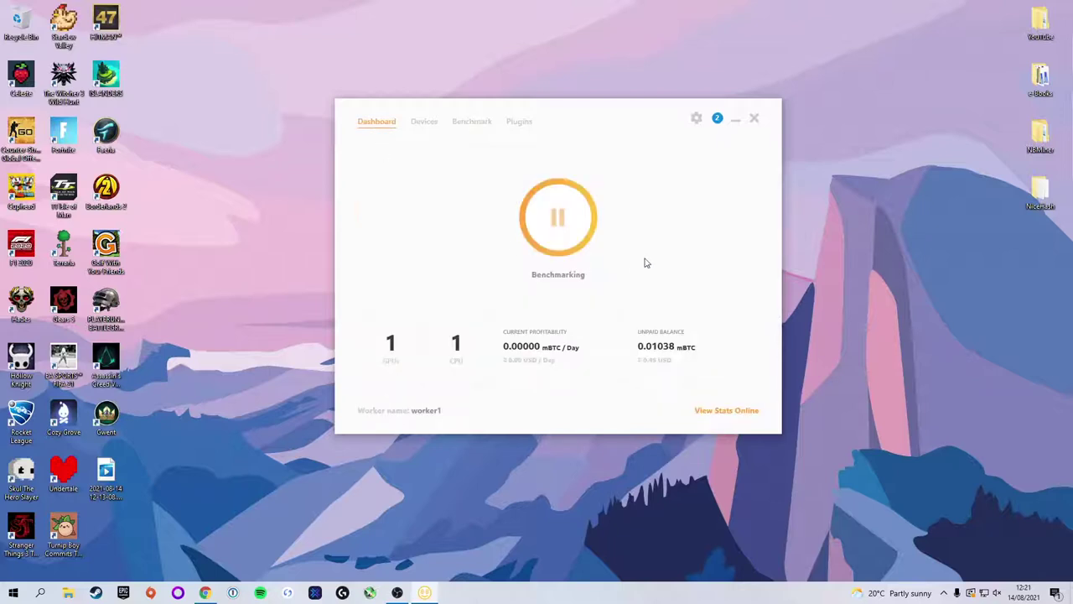
click(558, 218)
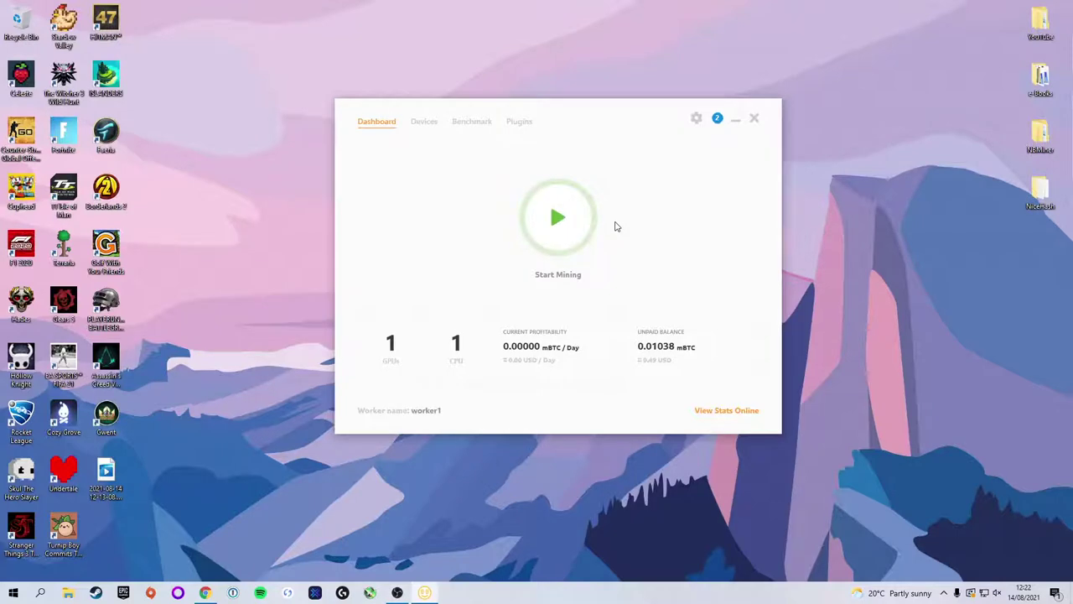
click(551, 214)
click(590, 225)
Step: Disable the CuckooCycle, GrinCuckatoo32, BeamV3 and Octopus algorithms for the RTX 2070
click(424, 122)
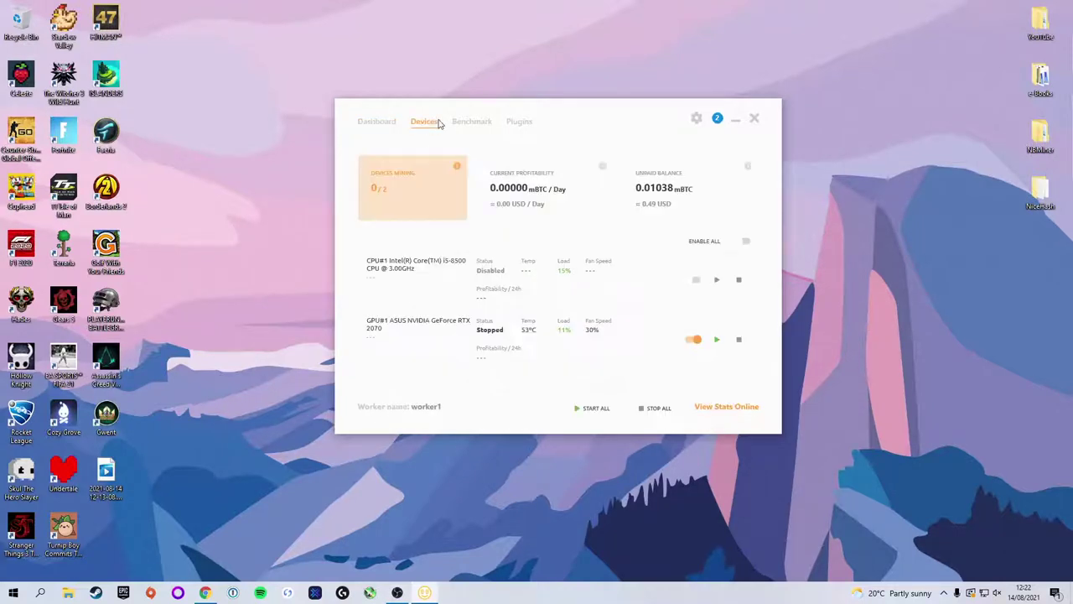
click(469, 121)
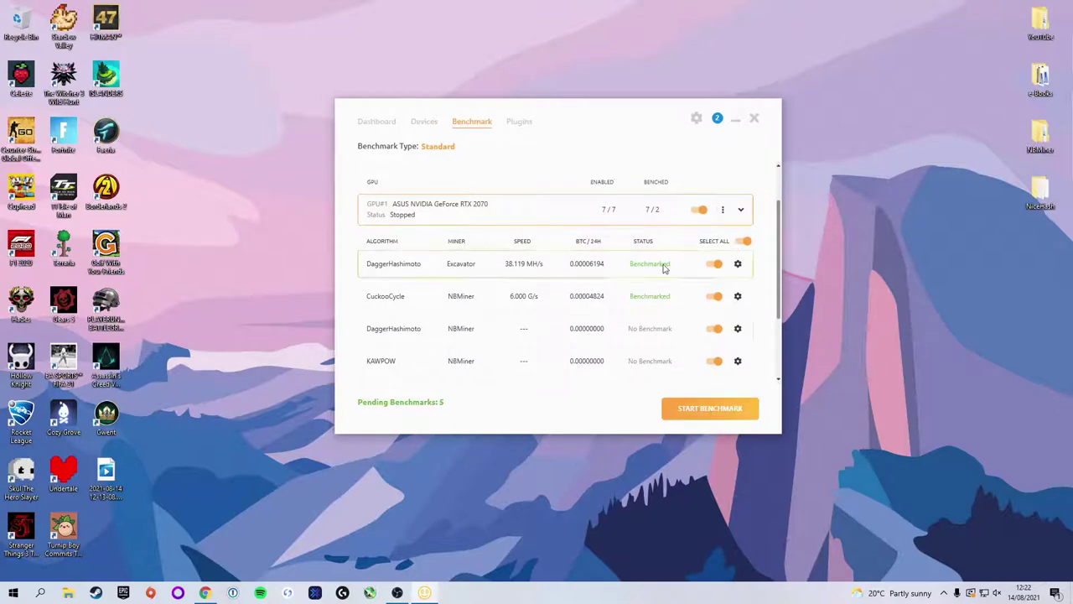
click(713, 299)
scroll(713, 302, down, 3)
click(715, 315)
scroll(714, 317, down, 1)
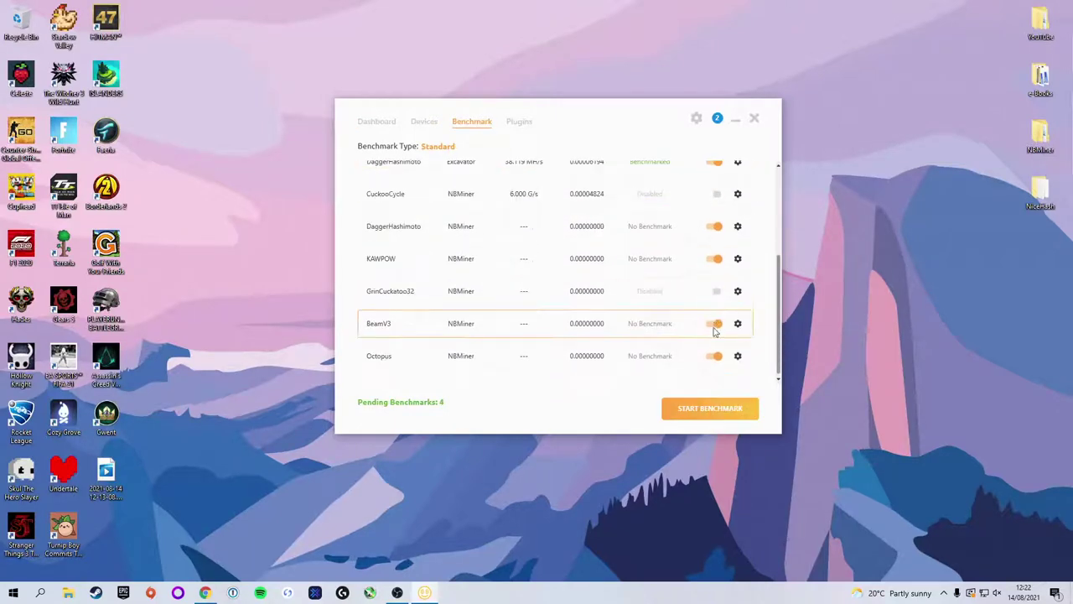
click(714, 321)
click(715, 355)
scroll(714, 348, up, 3)
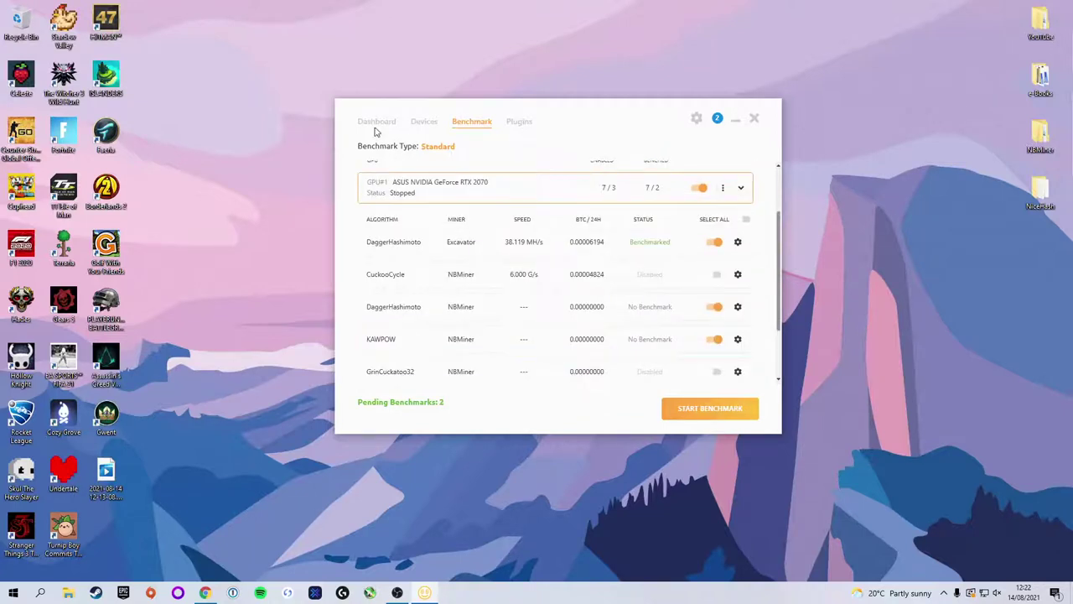
Step: Start mining from the NiceHash Miner dashboard
click(379, 128)
click(563, 220)
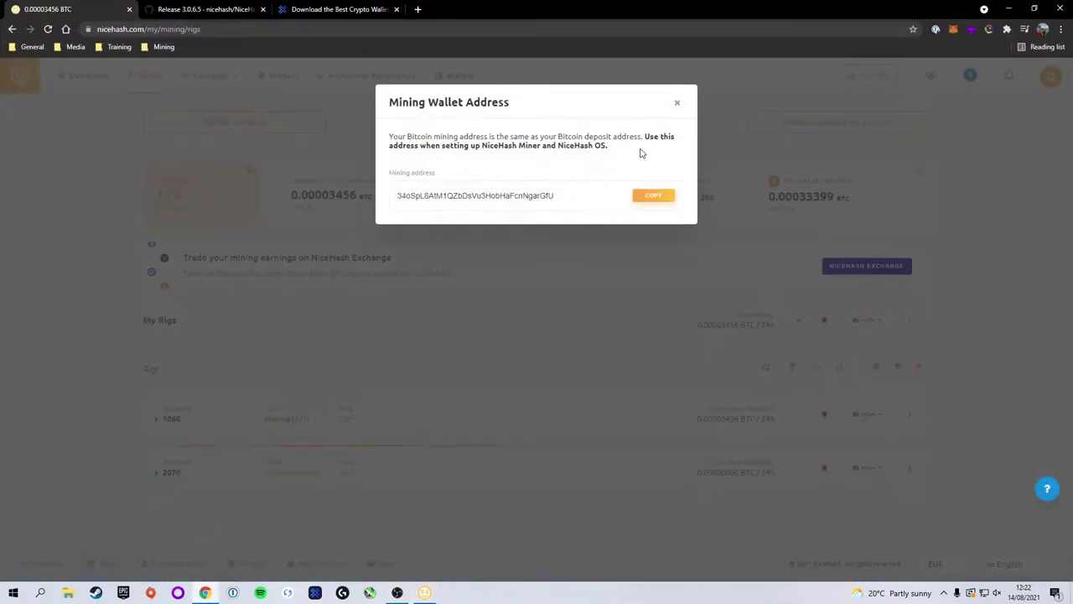
Step: Check the 2070 rig's status on the NiceHash website and view the wallet balances
click(677, 103)
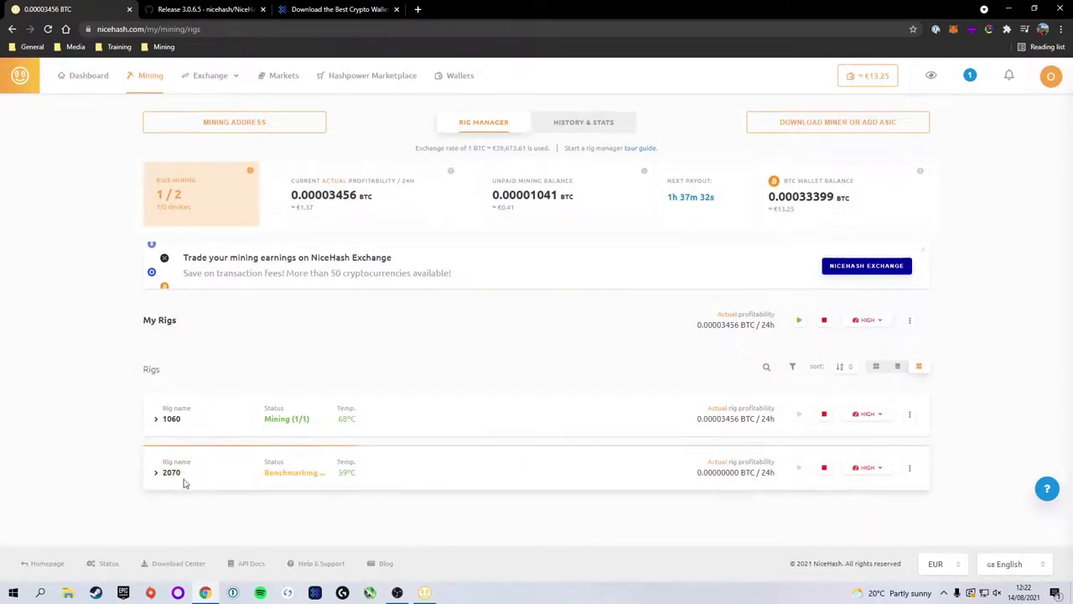
click(87, 84)
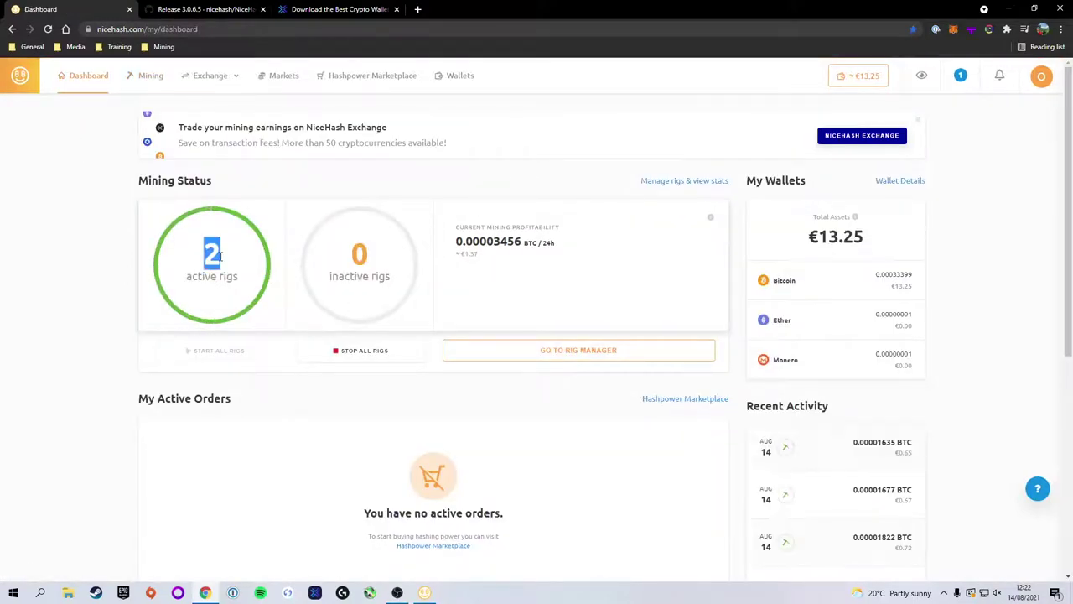
click(149, 77)
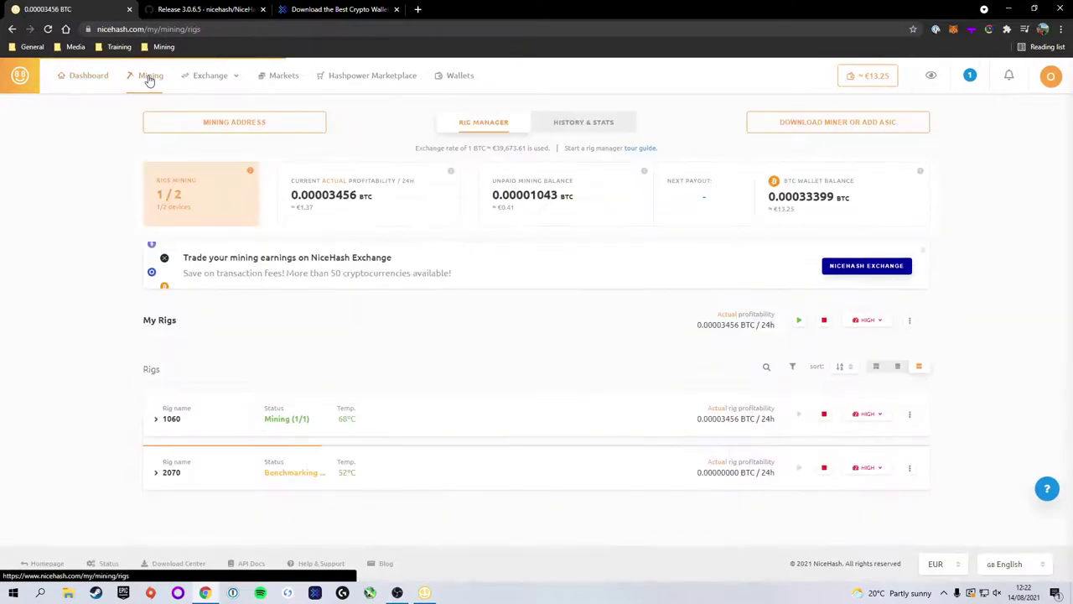
click(156, 472)
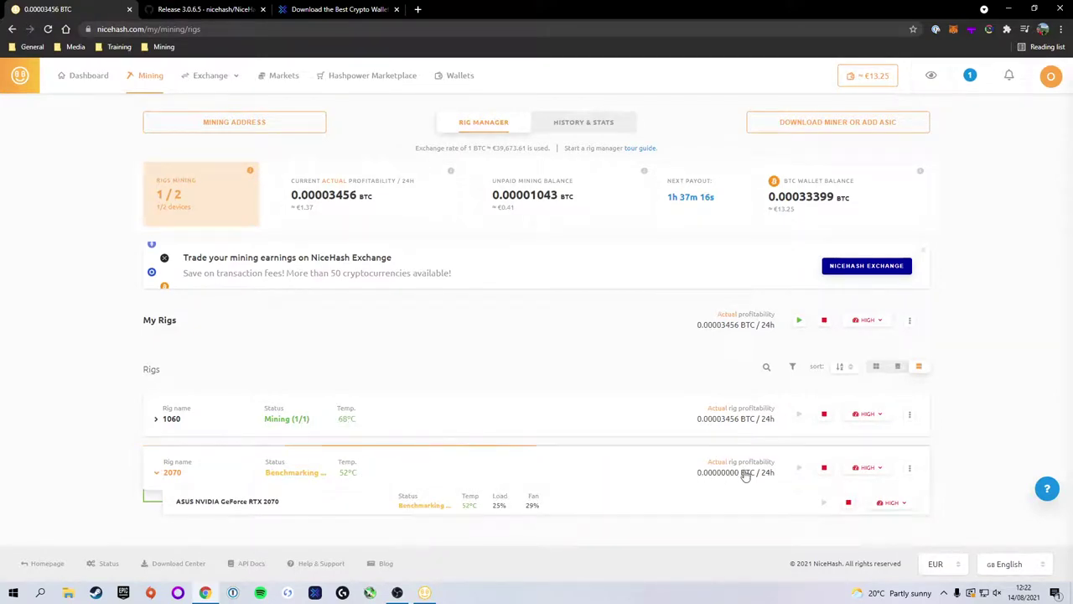
click(460, 76)
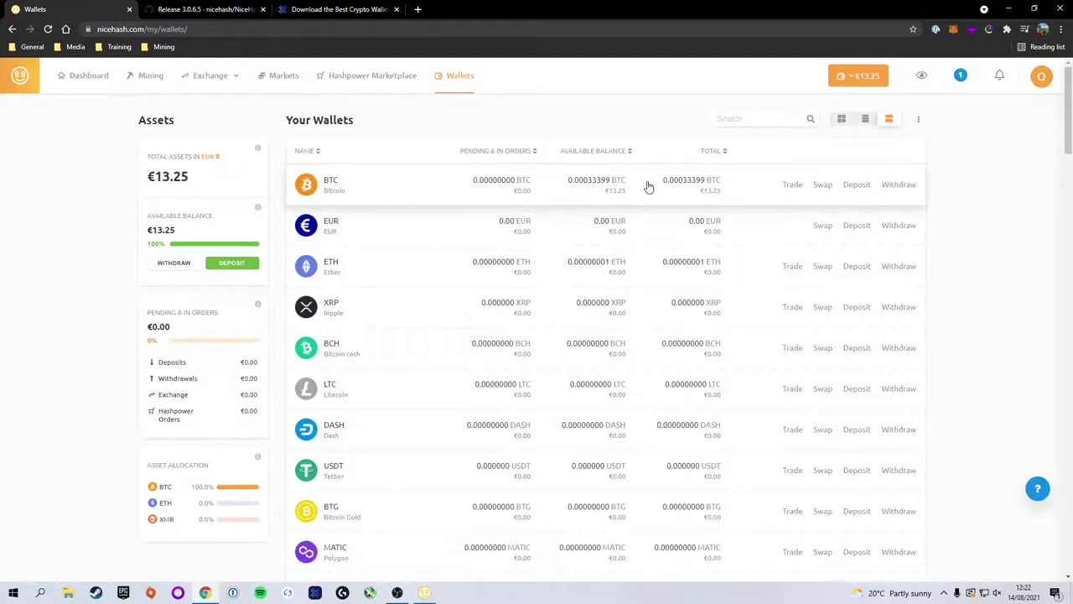
Step: Browse the currencies listed in the NiceHash wallets and look at the Exodus wallet download page
scroll(570, 201, down, 9)
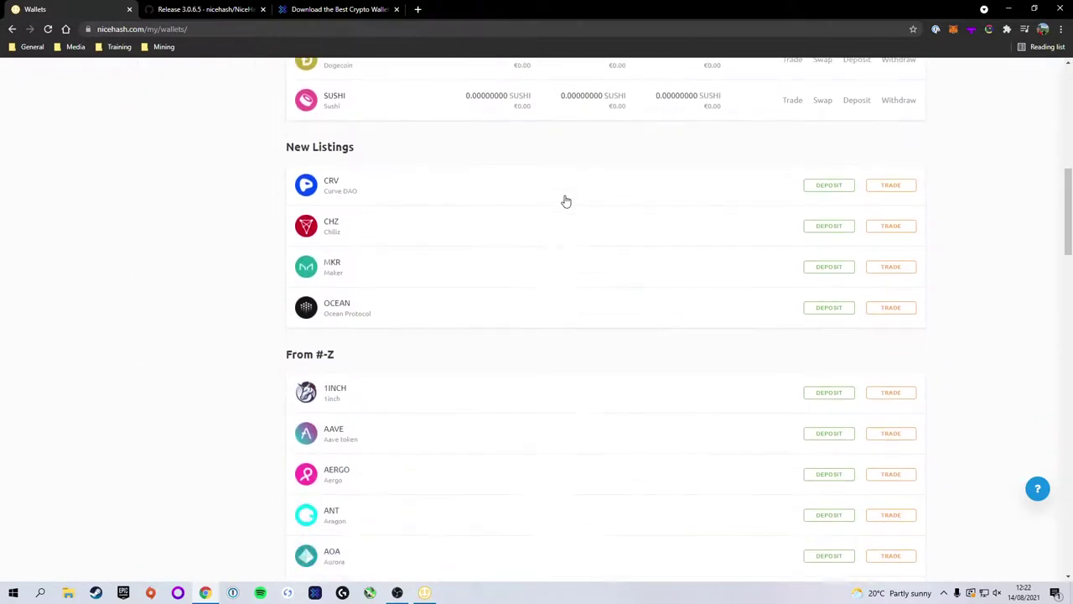
scroll(565, 201, down, 8)
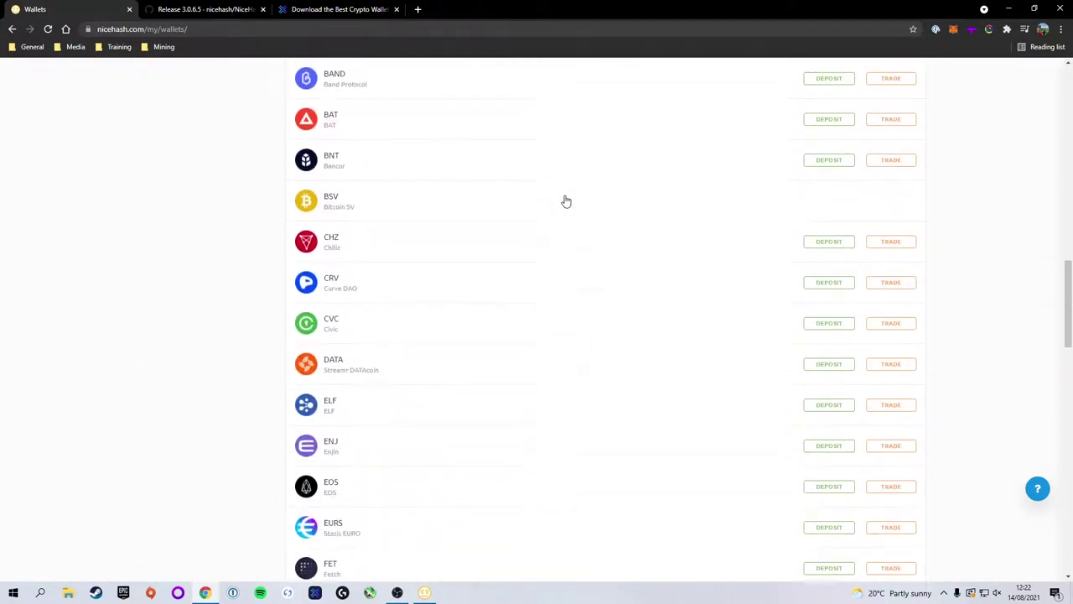
scroll(566, 201, down, 6)
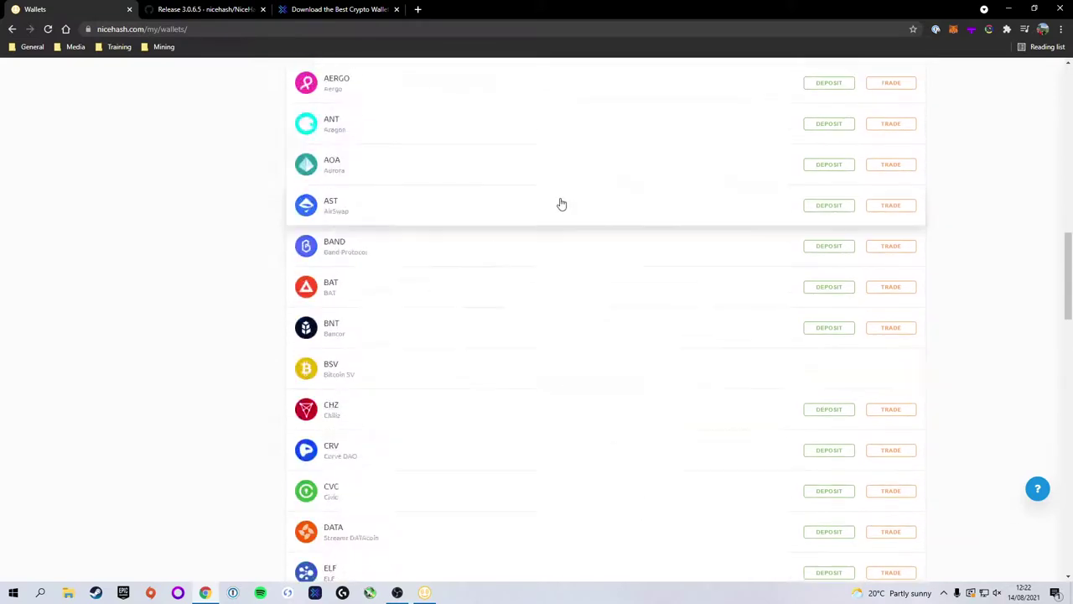
scroll(561, 201, up, 15)
scroll(561, 201, up, 5)
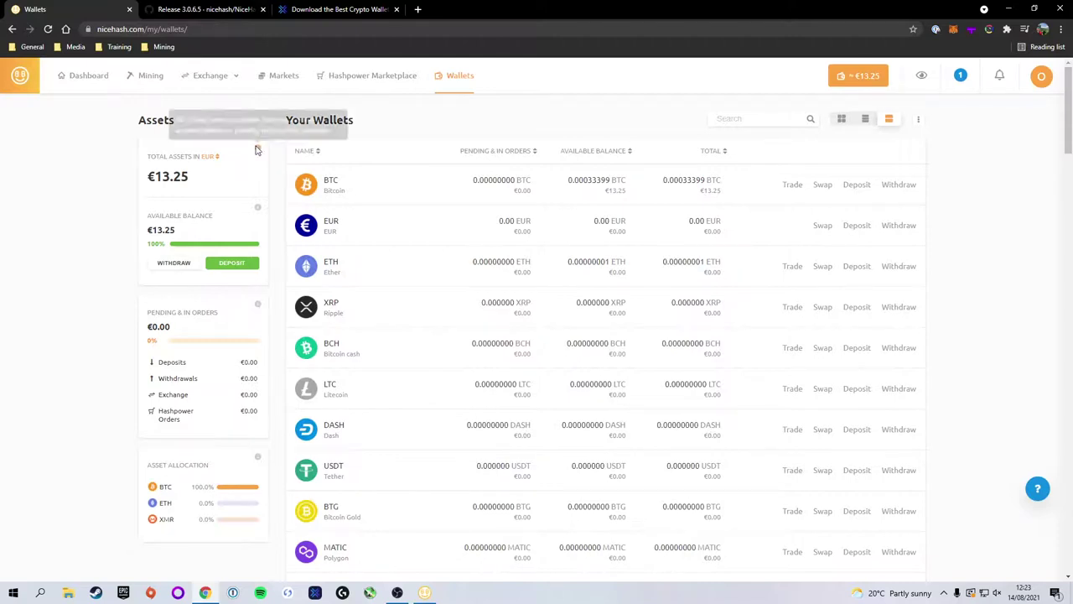
click(283, 9)
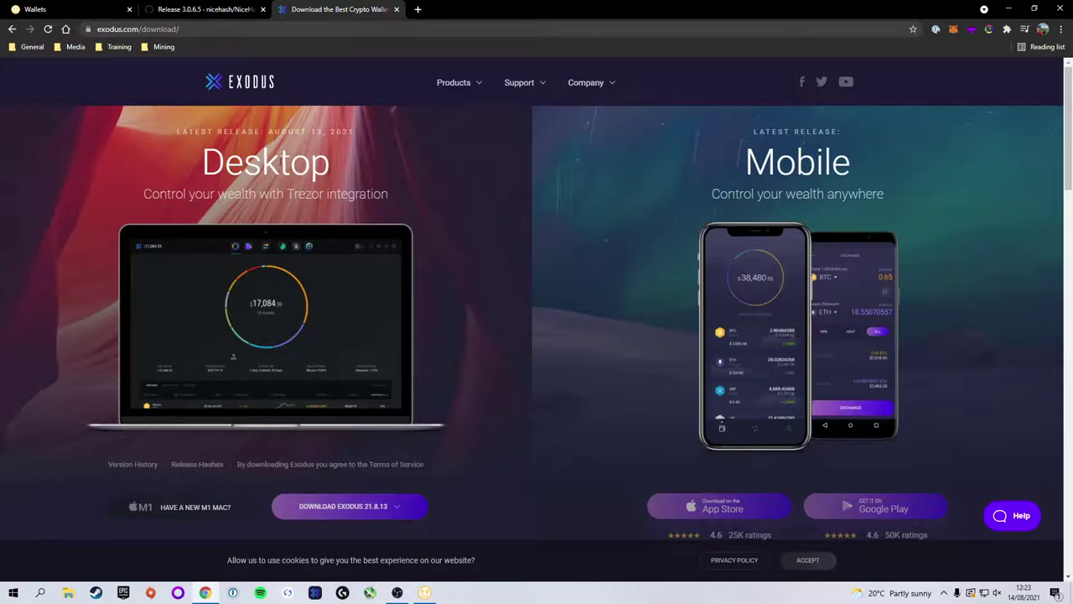
click(79, 10)
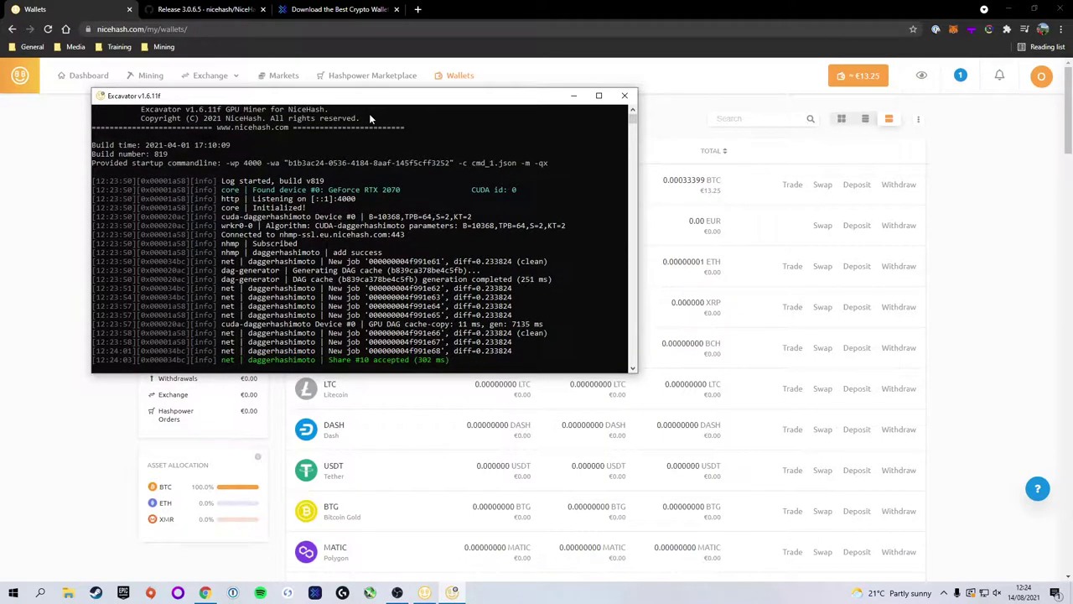
Step: Minimise the browser, arrange the Excavator console beside the NiceHash Miner window, and review the algorithm benchmarks
click(1017, 9)
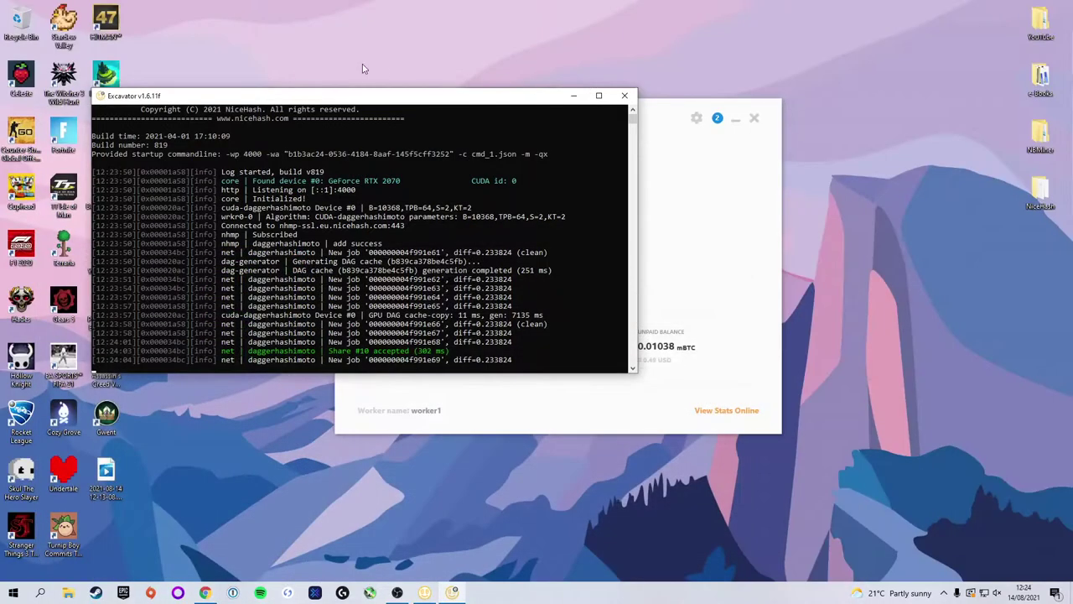
drag(329, 97, 759, 228)
drag(600, 116, 386, 106)
click(259, 112)
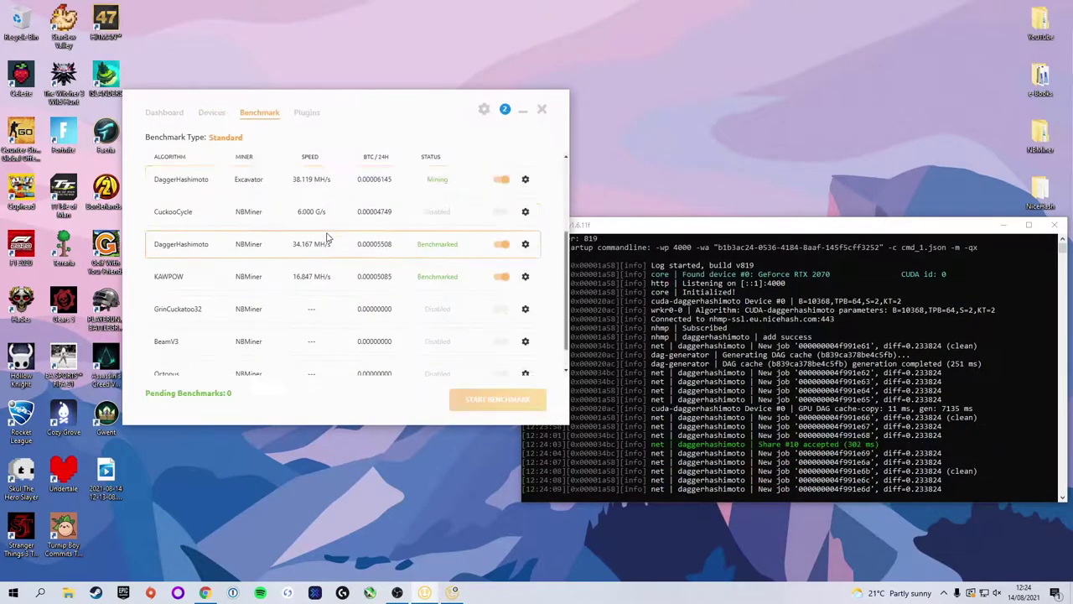
scroll(327, 238, up, 3)
click(162, 114)
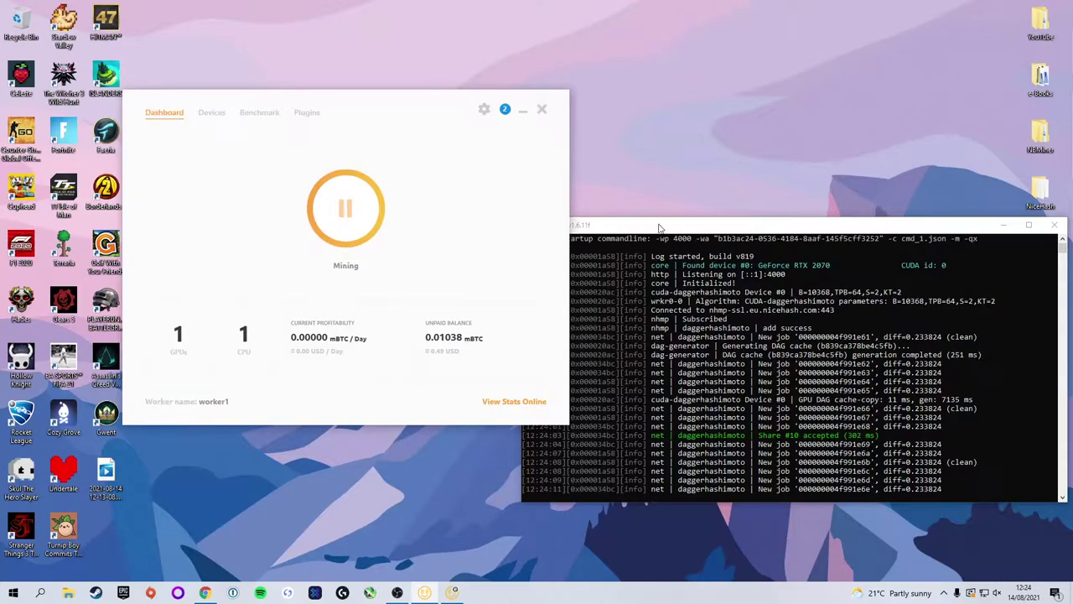
drag(659, 227, 610, 127)
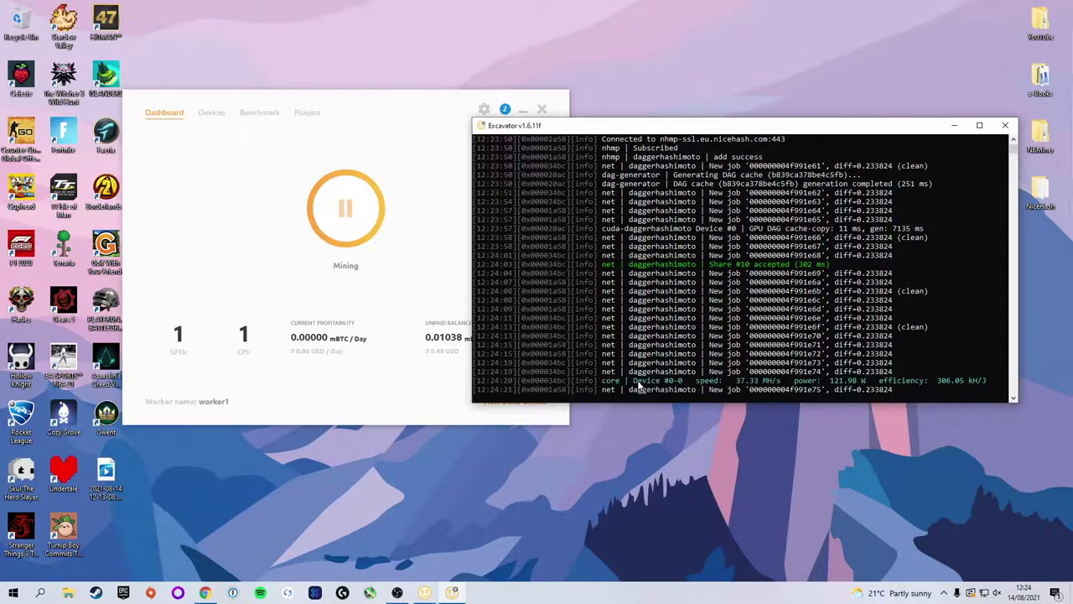
Step: Stop mining in NiceHash Miner and check the status of the devices
click(344, 208)
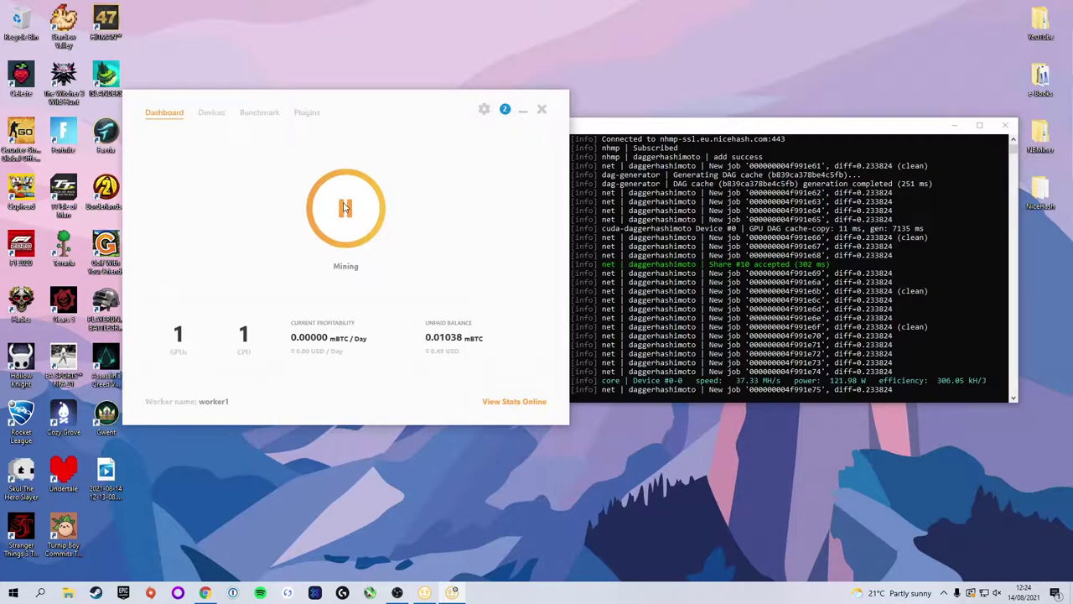
click(344, 208)
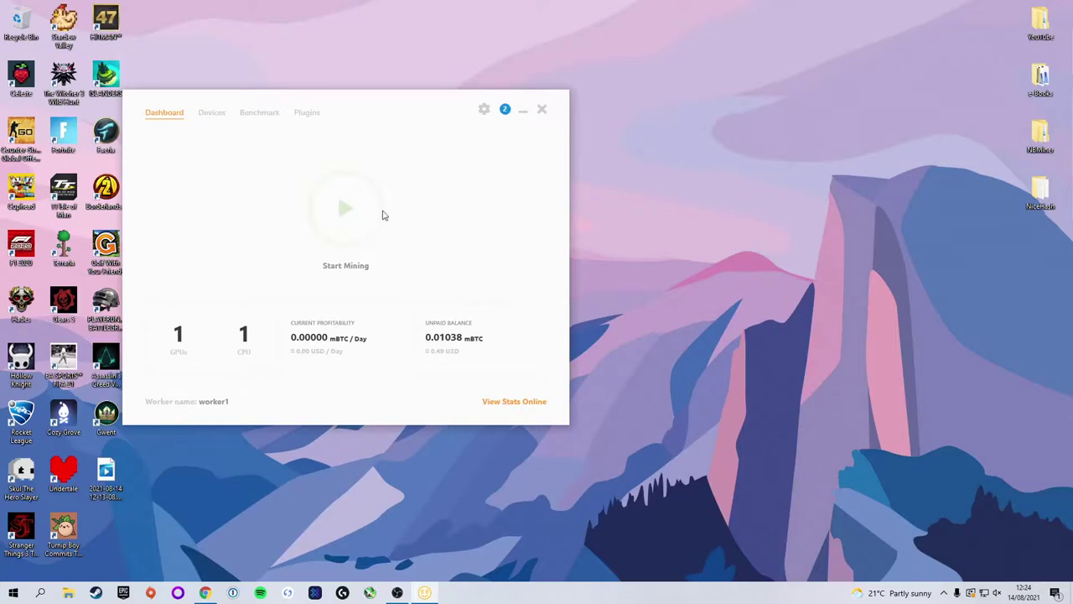
click(217, 112)
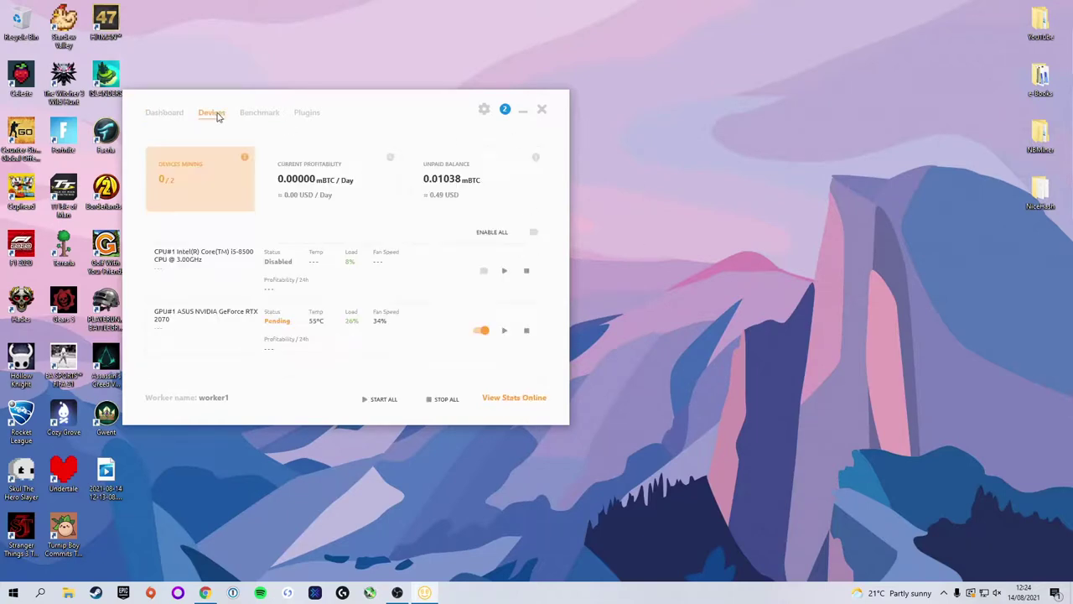
drag(254, 100, 462, 100)
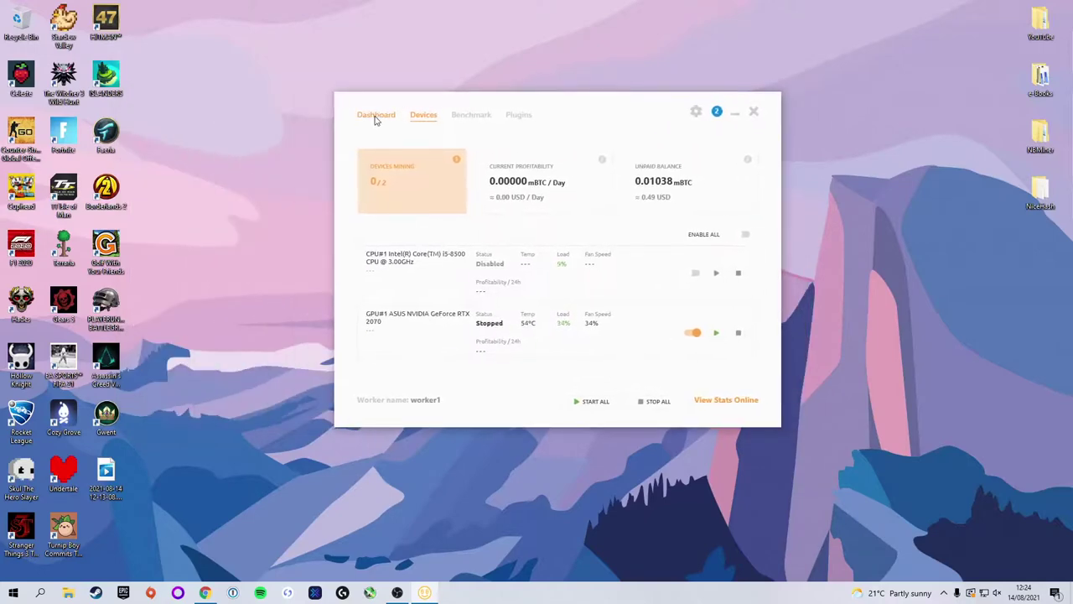
Step: Restart mining from the NiceHash Miner dashboard and move its window clear of the Excavator console
click(376, 115)
click(554, 210)
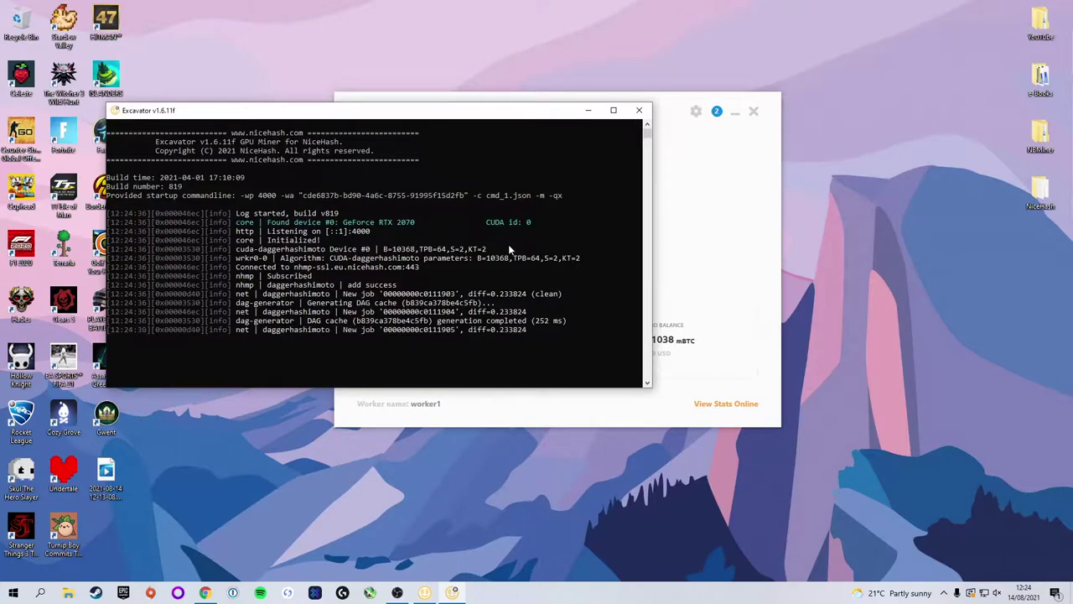
drag(664, 100, 903, 101)
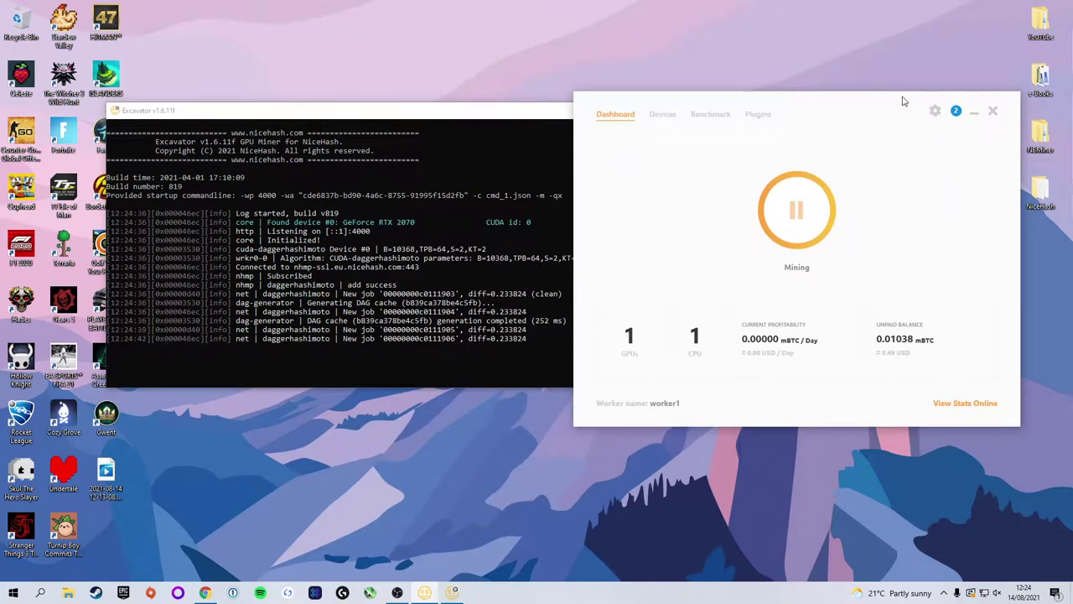